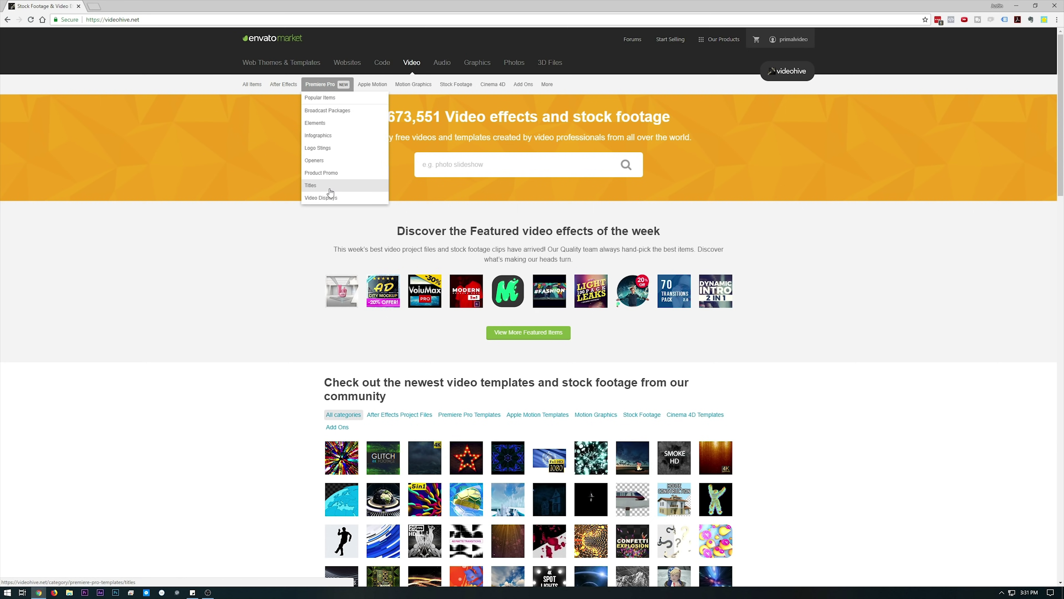
# Browse the After Effects Titles category and preview several of the listed title templates
pyautogui.moveTo(295, 88)
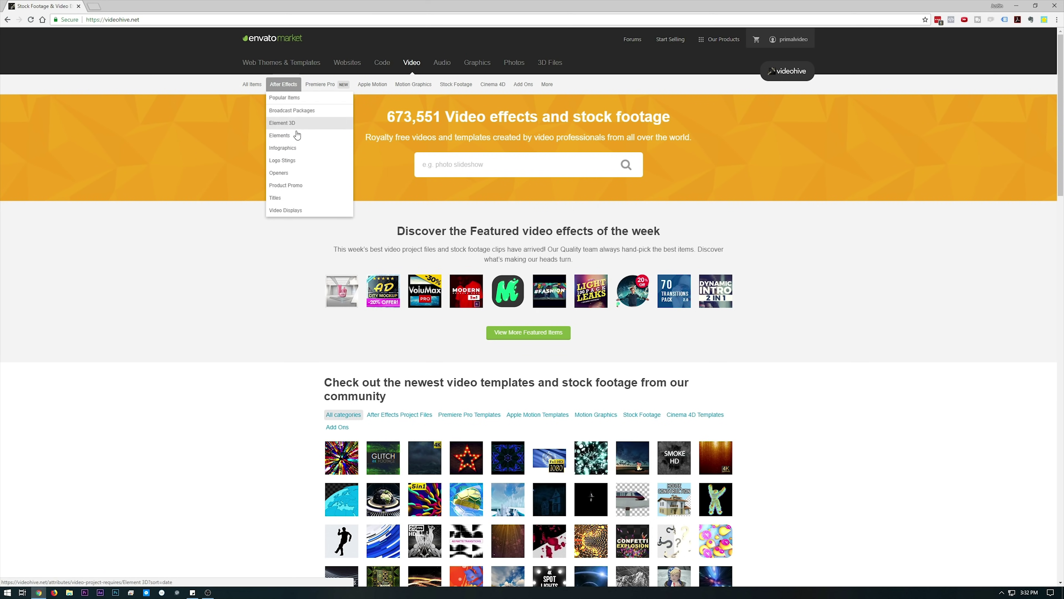
pyautogui.click(276, 199)
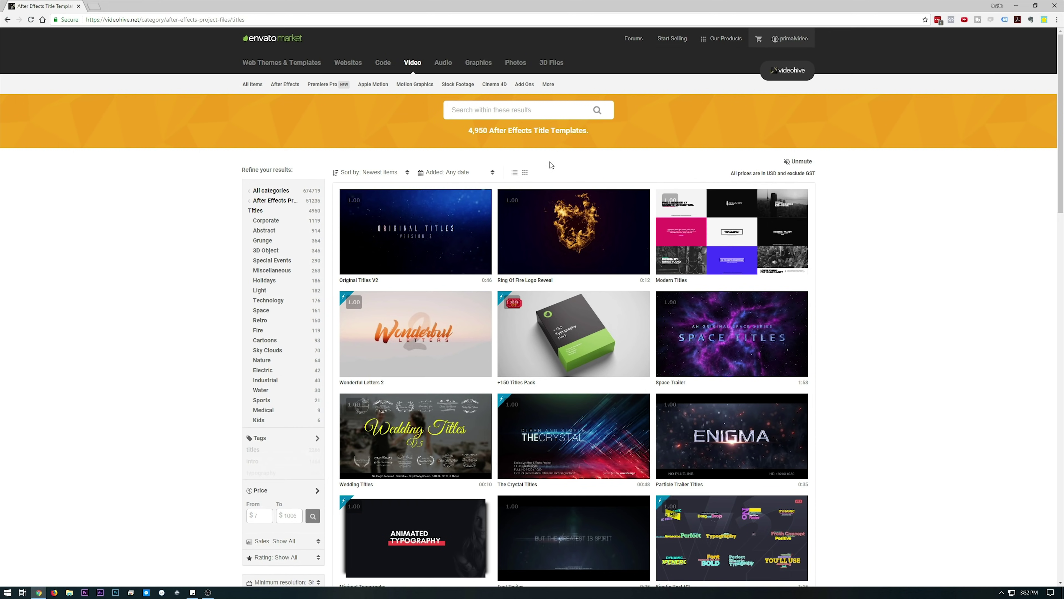
pyautogui.moveTo(428, 254)
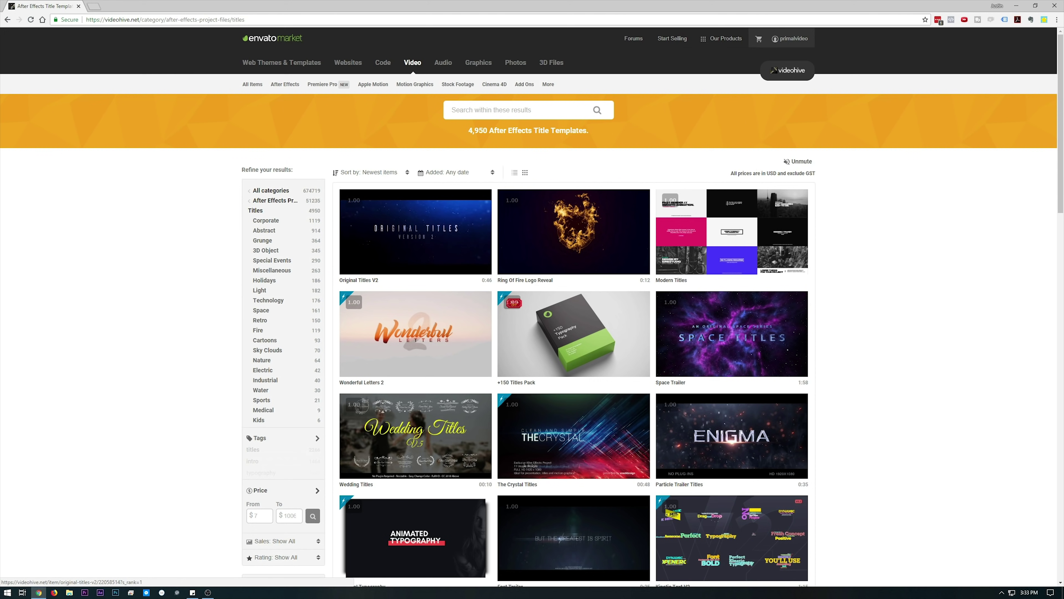
pyautogui.moveTo(548, 238)
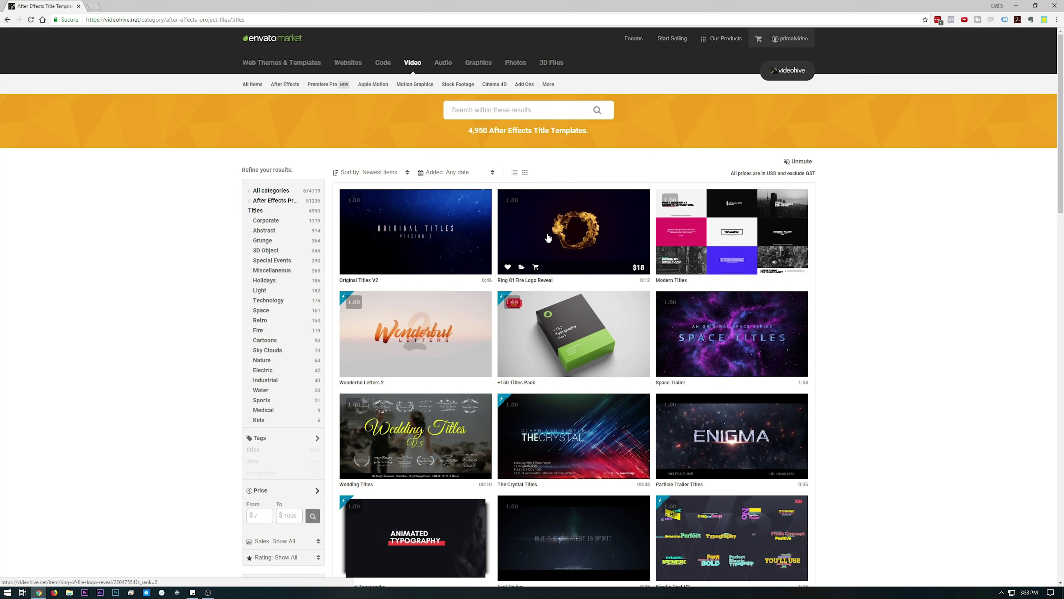
pyautogui.moveTo(587, 350)
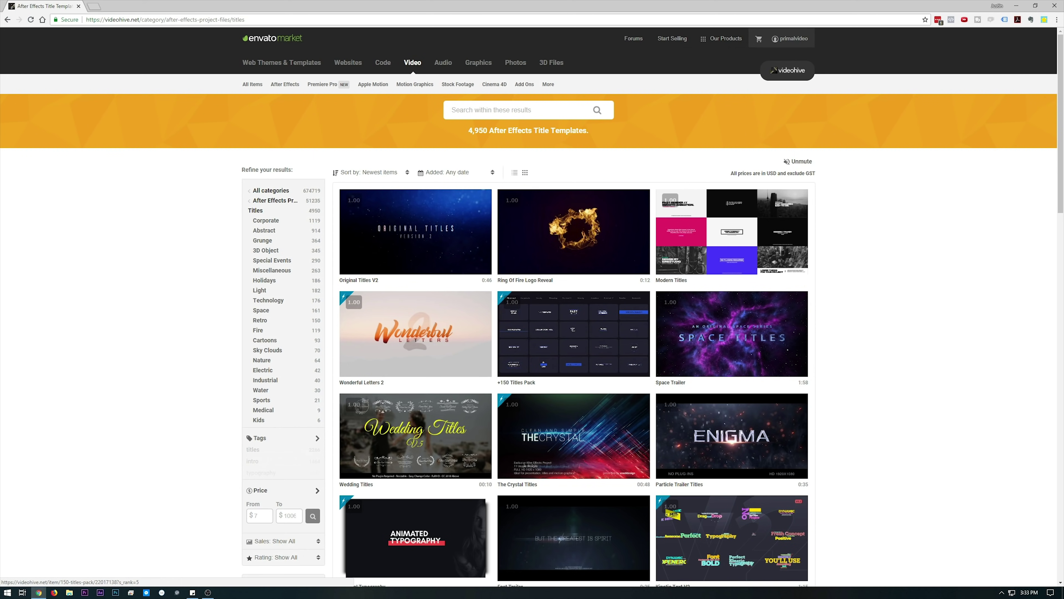
pyautogui.moveTo(710, 213)
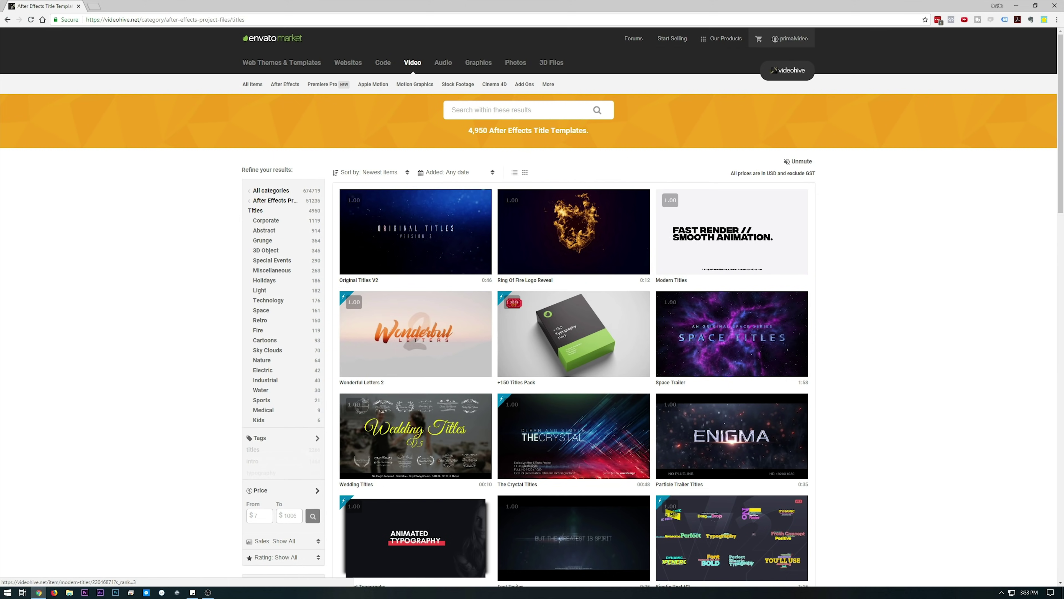
pyautogui.scroll(-8, 707, 216)
pyautogui.scroll(-10, 707, 216)
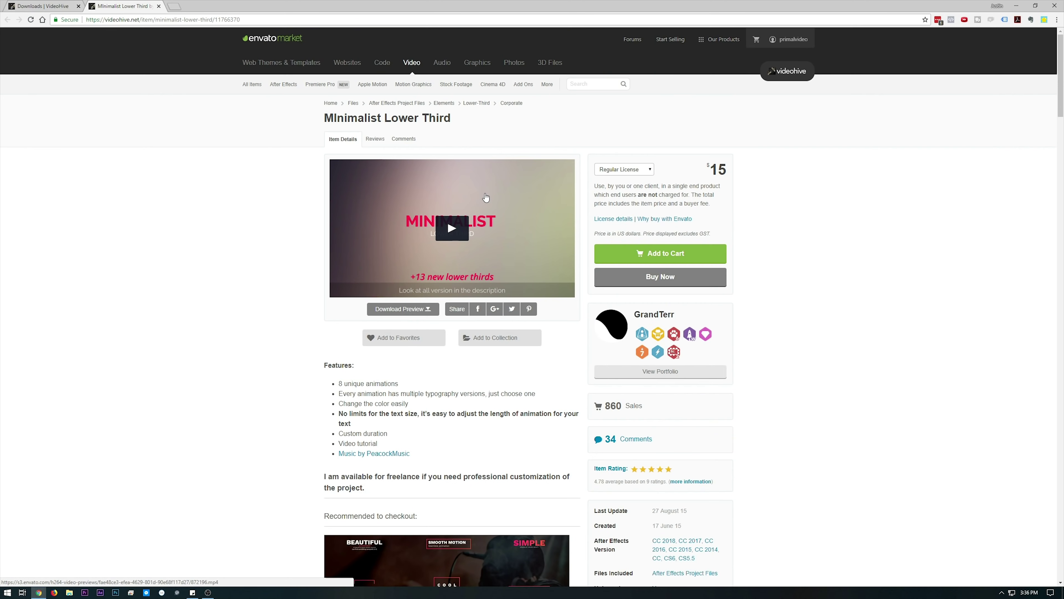
# Watch the video preview of the Minimalist Lower Third template and review its item details
pyautogui.click(451, 230)
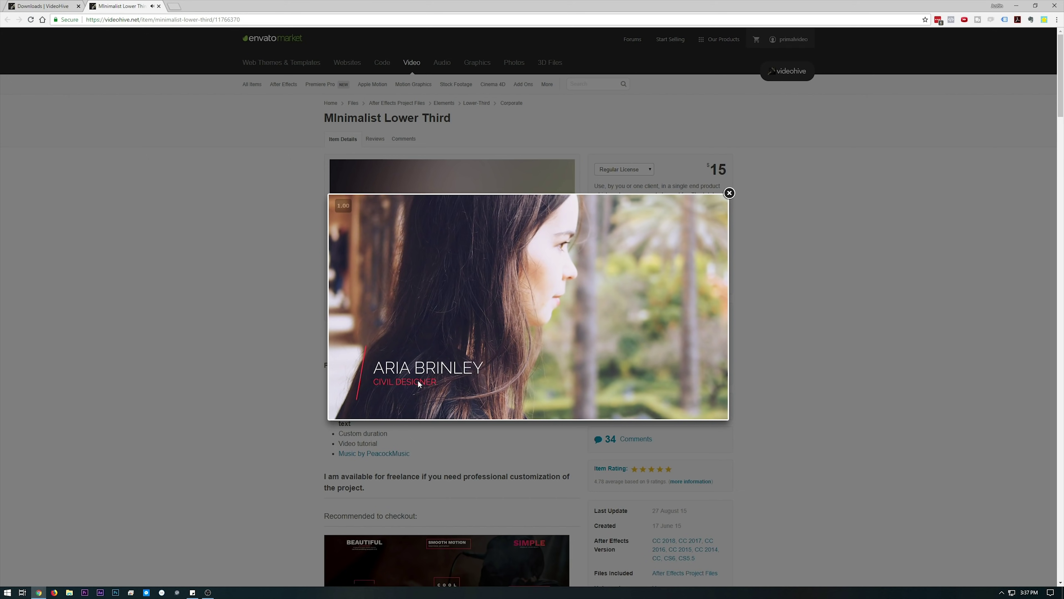
pyautogui.click(730, 194)
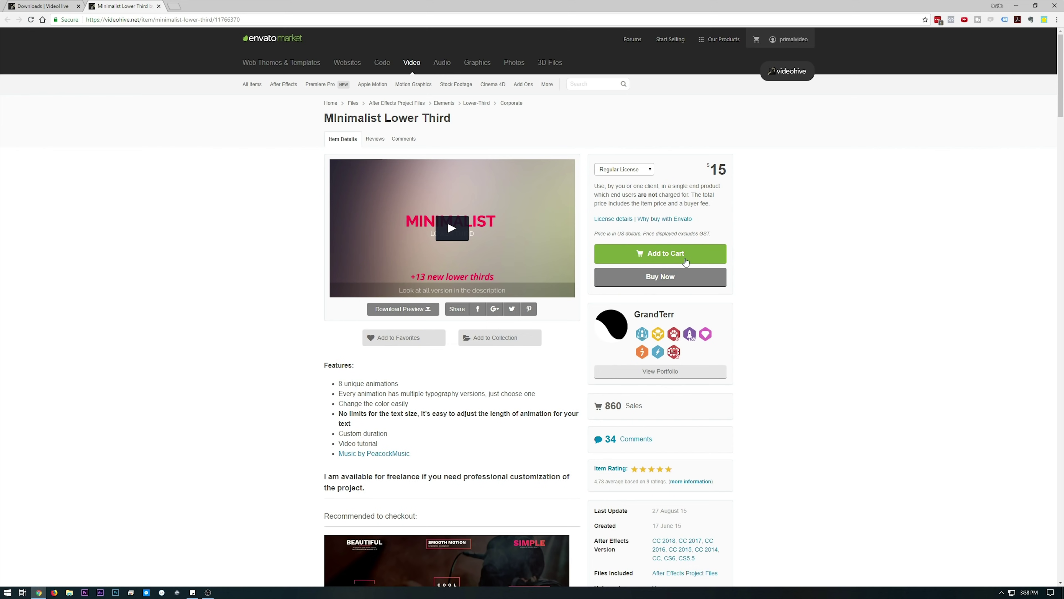
pyautogui.scroll(-2, 780, 466)
pyautogui.moveTo(618, 444); pyautogui.dragTo(596, 434)
pyautogui.click(595, 430)
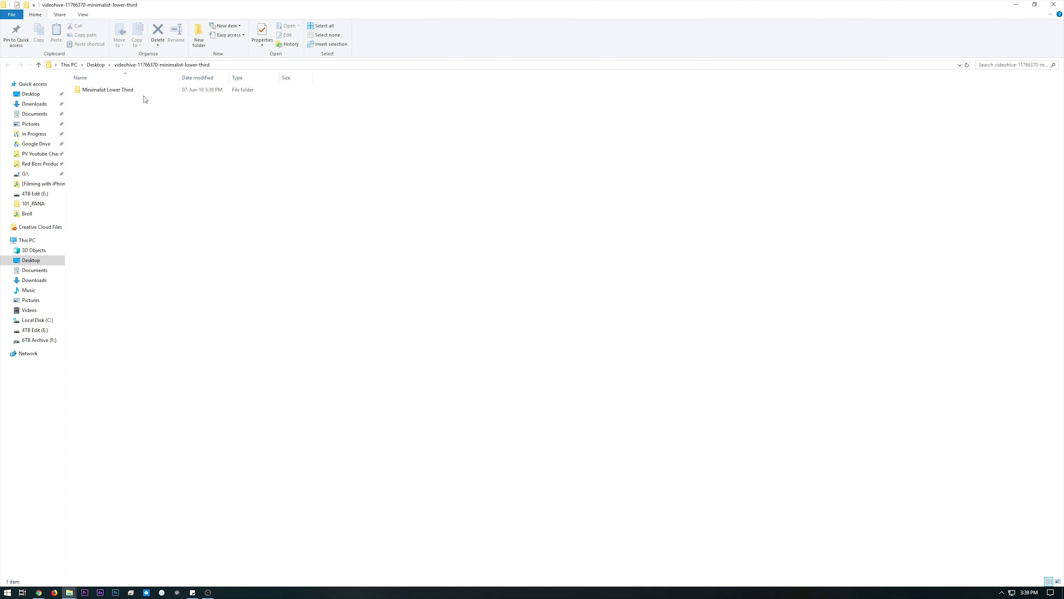
# Open Project file.aep from the Minimalist Lower Third folder in After Effects and accept the version conversion
pyautogui.doubleClick(118, 90)
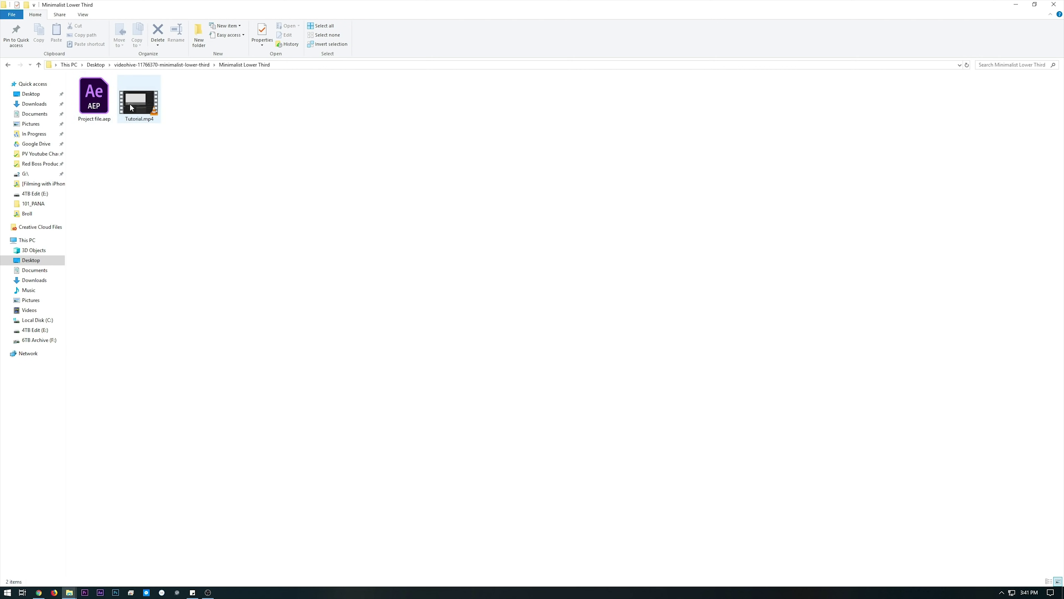
pyautogui.doubleClick(88, 96)
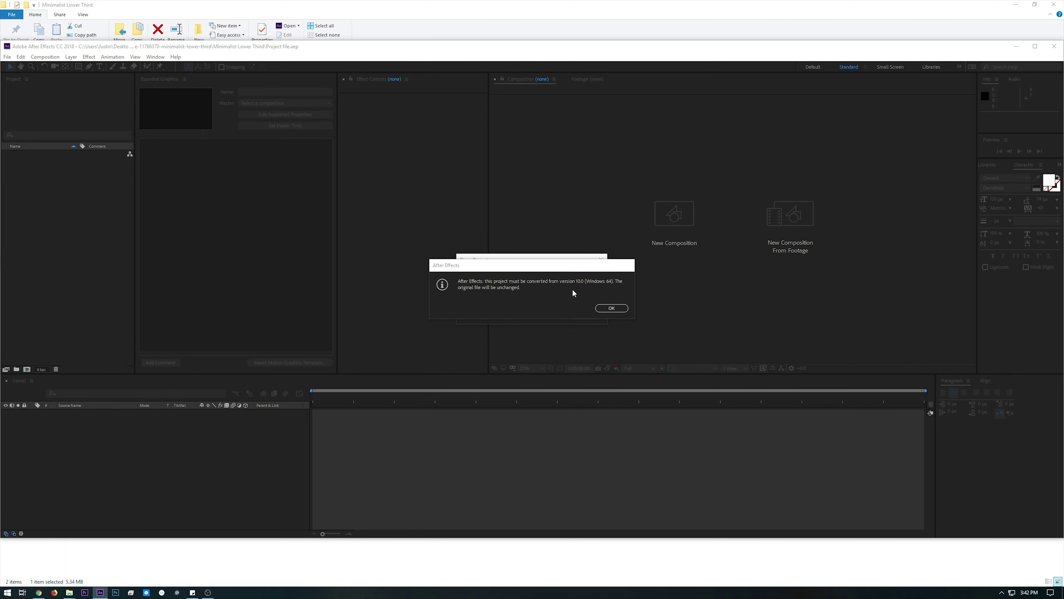
pyautogui.click(612, 307)
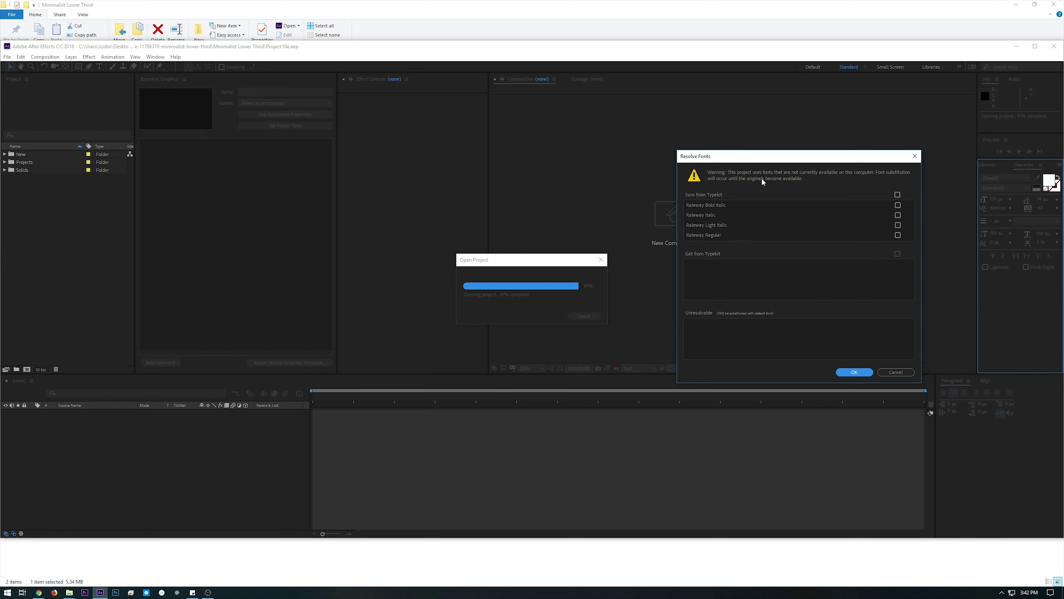
# Sync all of the project's missing Raleway fonts from Typekit
pyautogui.click(897, 195)
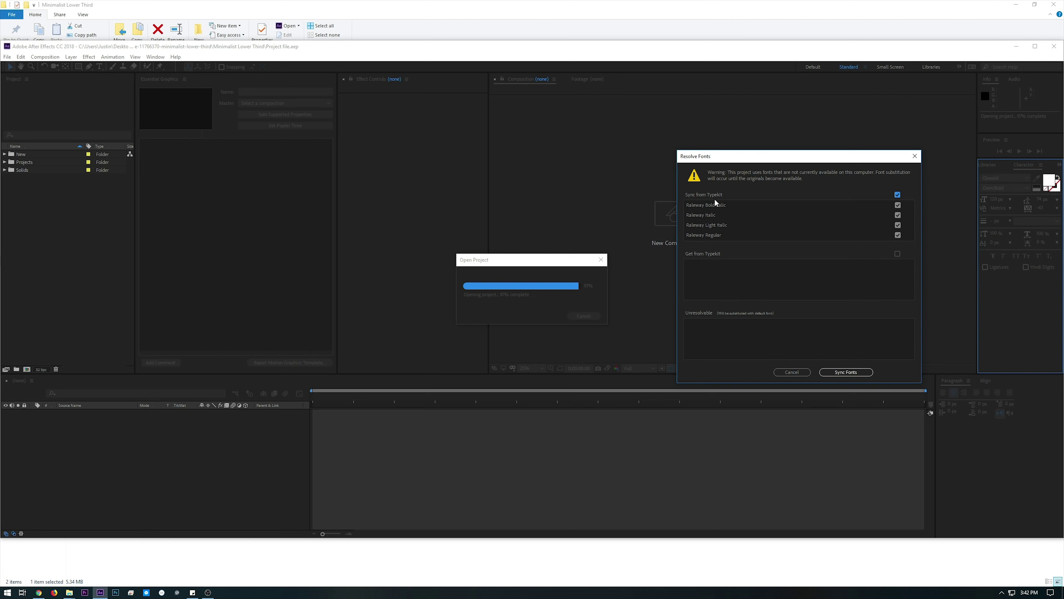
pyautogui.click(846, 373)
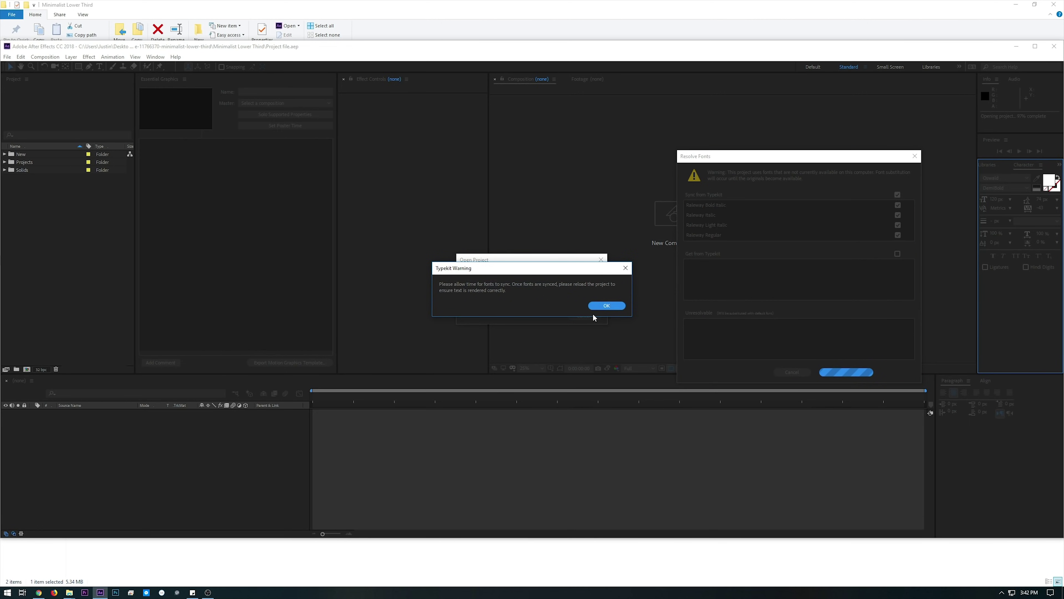
pyautogui.click(608, 308)
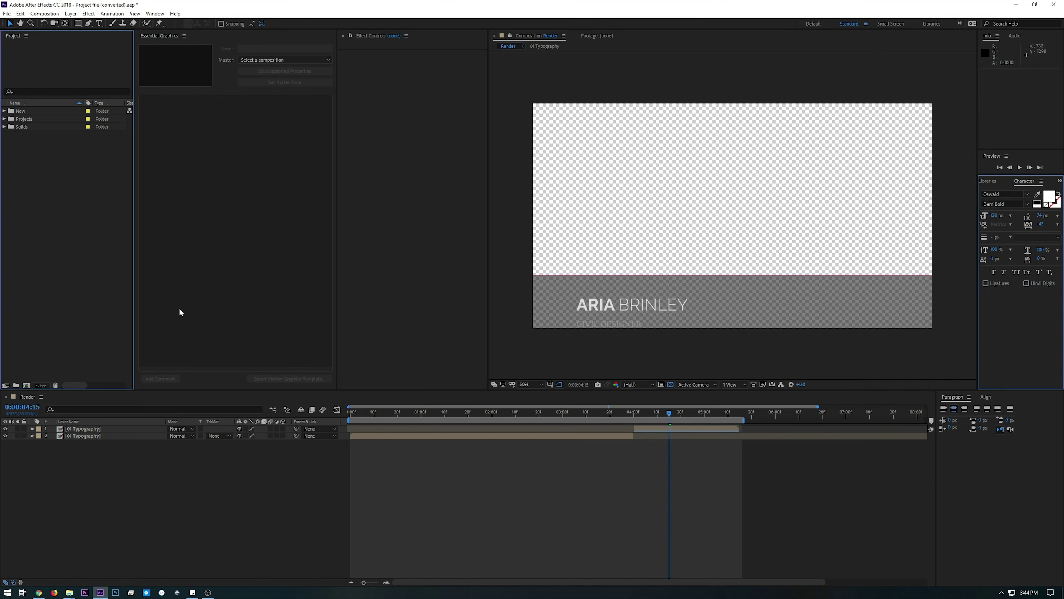
# Reset the Standard workspace to its saved layout
pyautogui.click(155, 13)
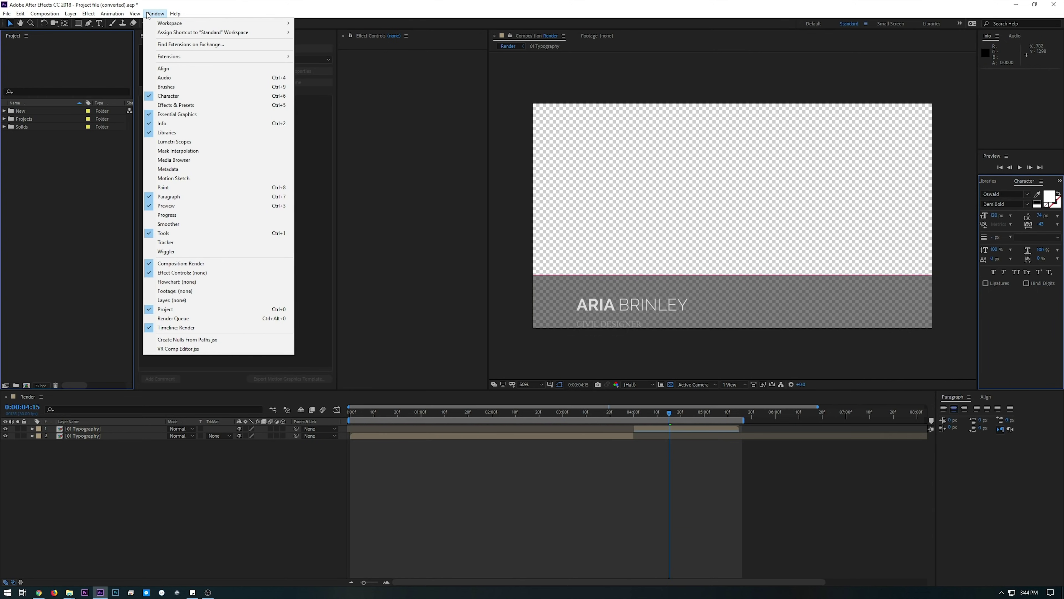
pyautogui.moveTo(171, 26)
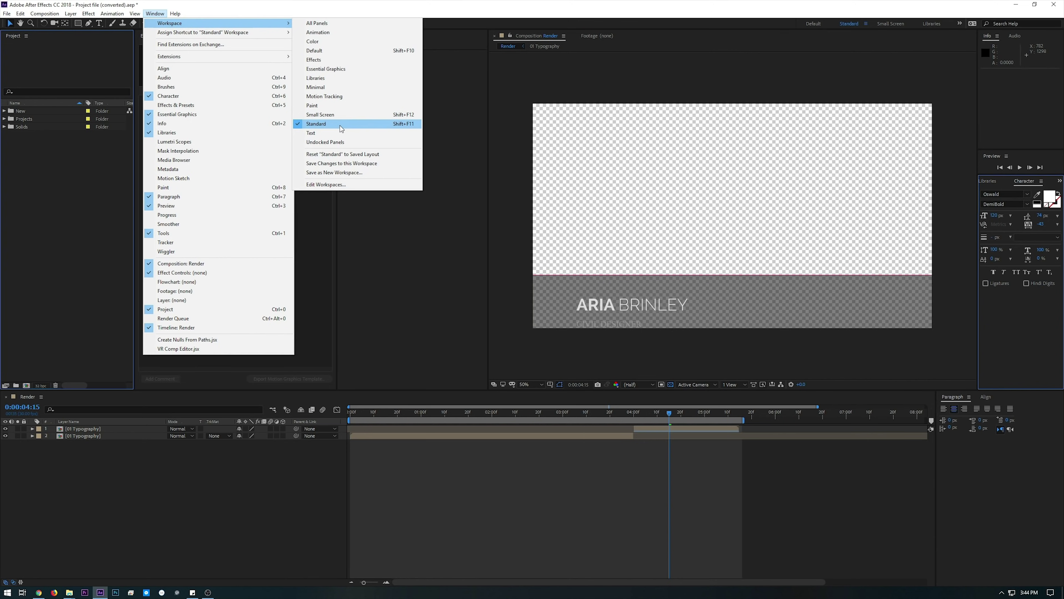
pyautogui.click(330, 156)
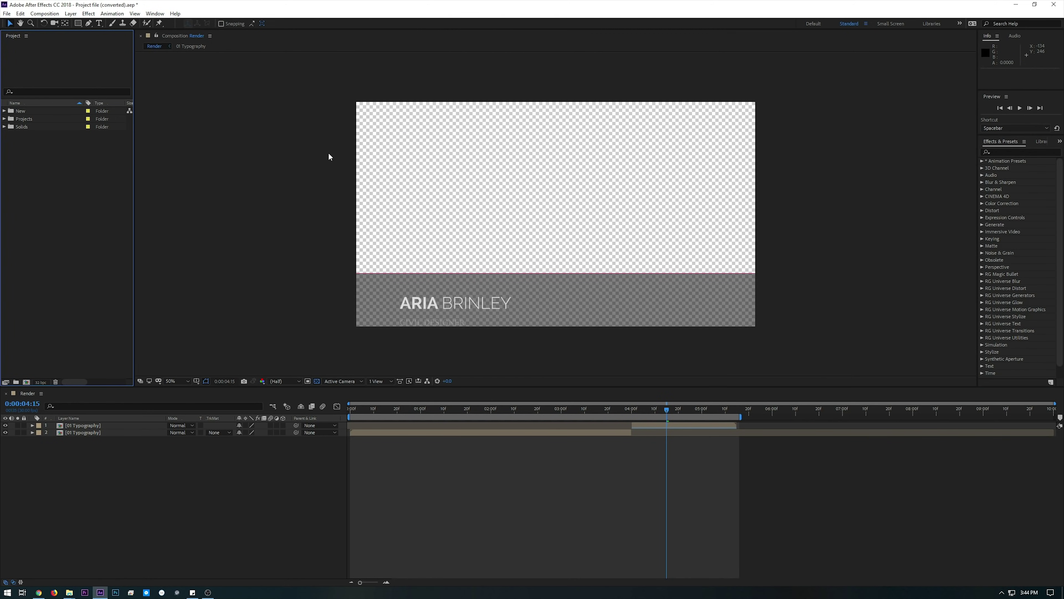
# Inspect the 3d board, Block from the bottom, Frame and Long blocks 01 compositions in the New folder by scrubbing through their animations
pyautogui.click(3, 111)
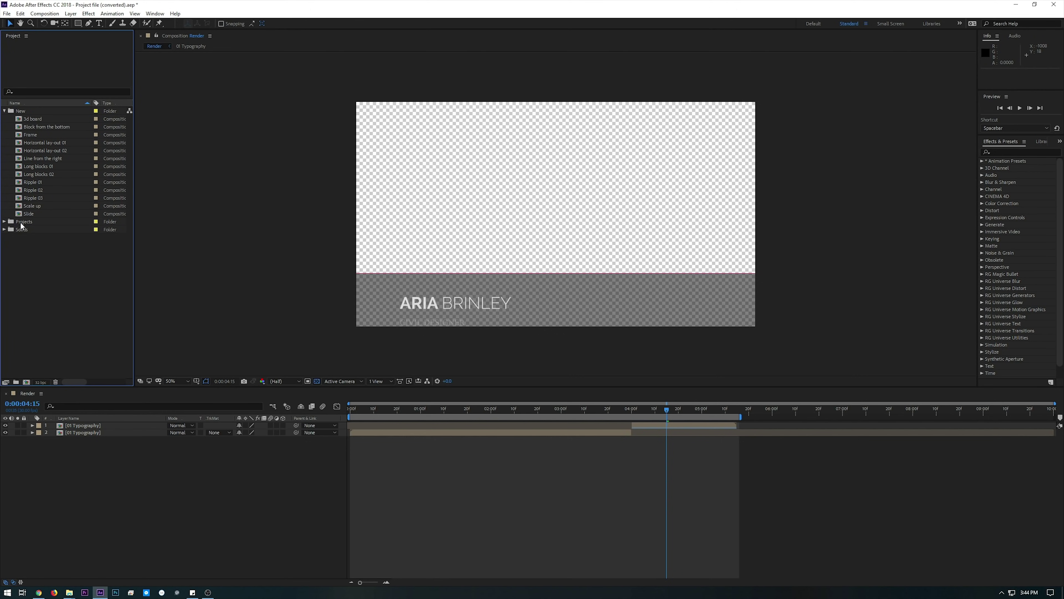
pyautogui.doubleClick(21, 119)
pyautogui.moveTo(366, 415); pyautogui.dragTo(503, 399)
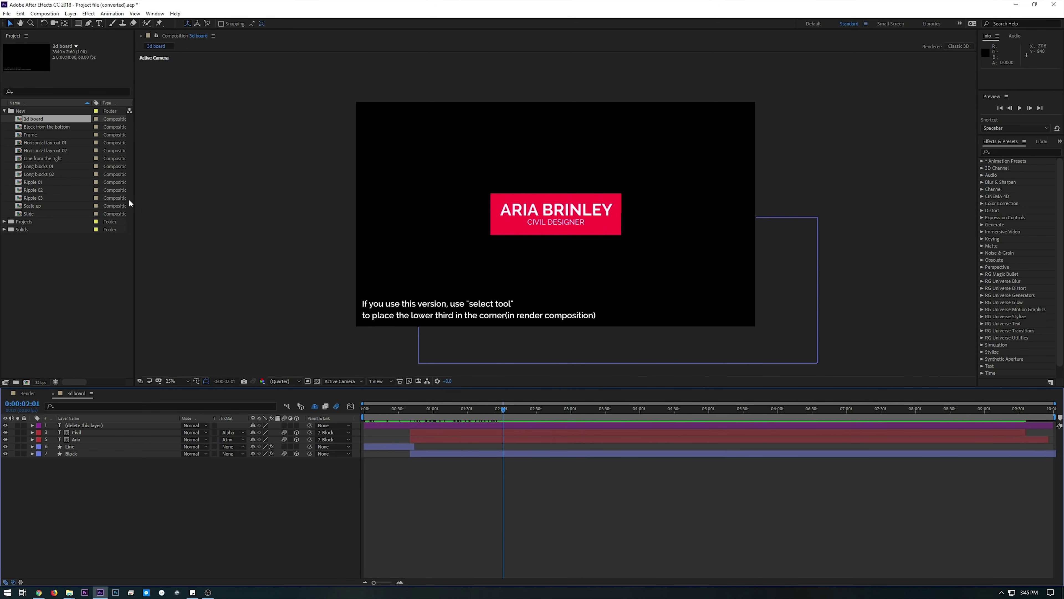
pyautogui.doubleClick(20, 127)
pyautogui.moveTo(433, 395); pyautogui.dragTo(576, 415)
pyautogui.doubleClick(30, 135)
pyautogui.moveTo(364, 431); pyautogui.dragTo(564, 407)
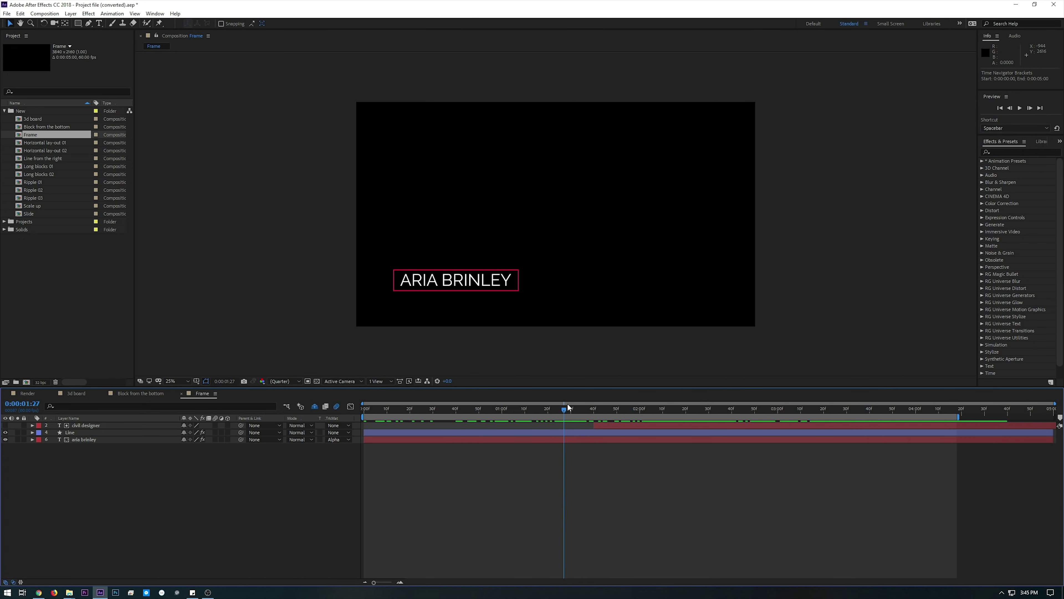
pyautogui.doubleClick(40, 166)
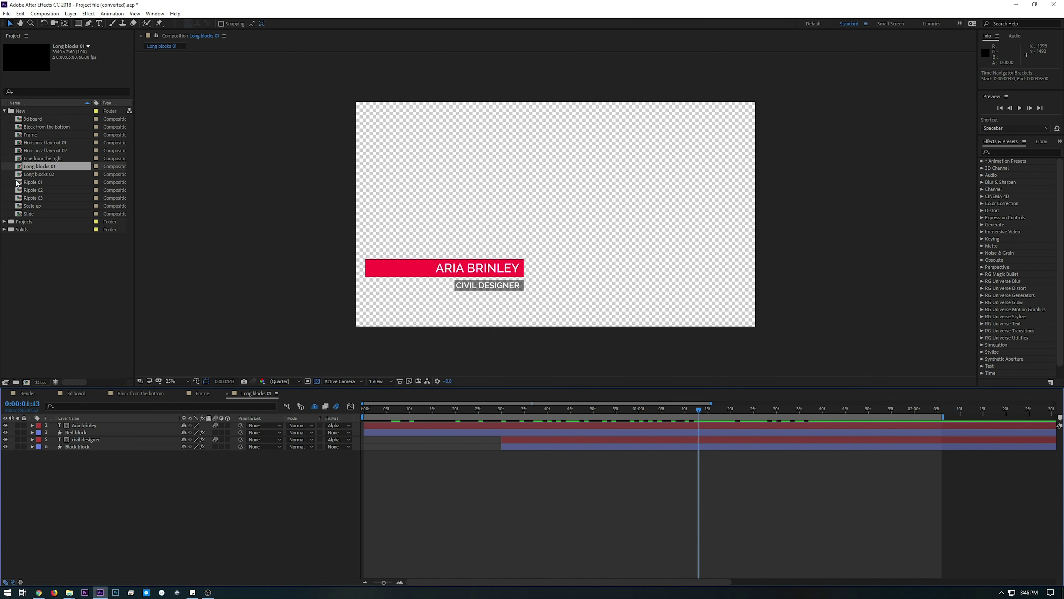
# Expand the Projects folder and preview the animation of 01 Typography in its Vertical Parallel Lines folder
pyautogui.click(4, 223)
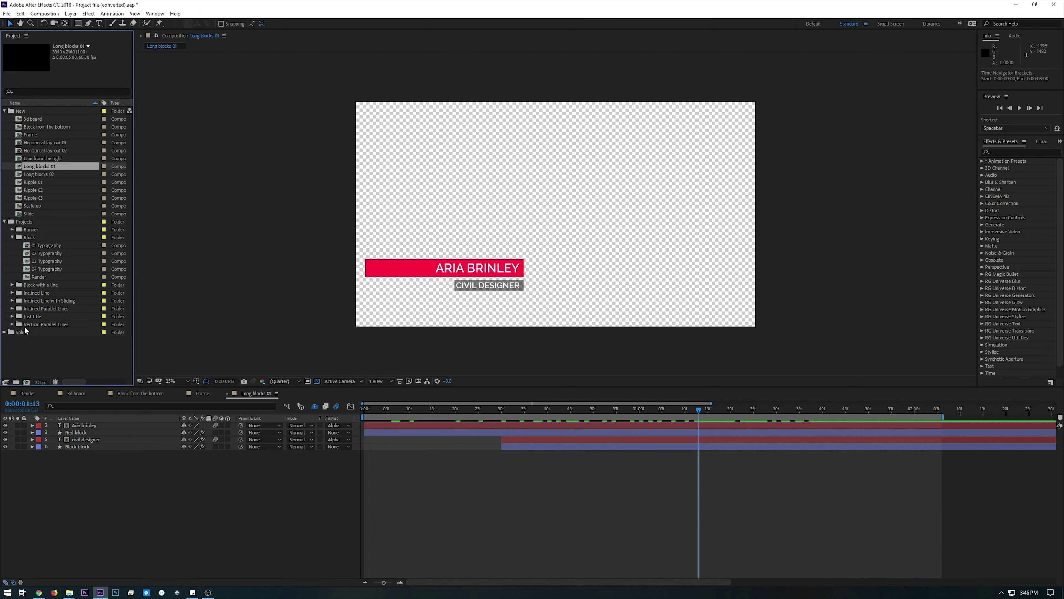
pyautogui.click(13, 324)
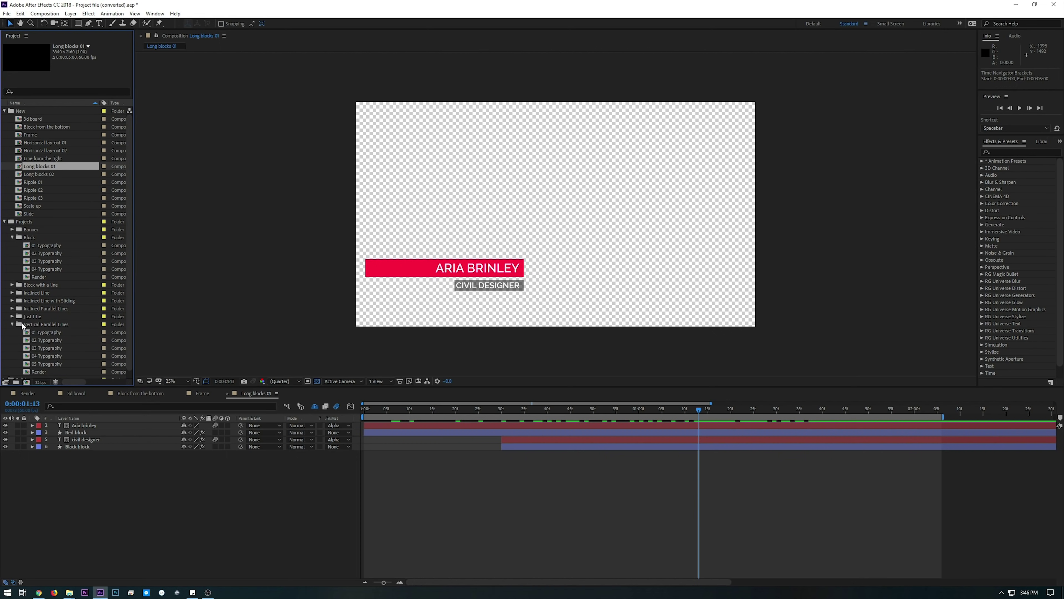
pyautogui.scroll(-1, 22, 322)
pyautogui.doubleClick(25, 325)
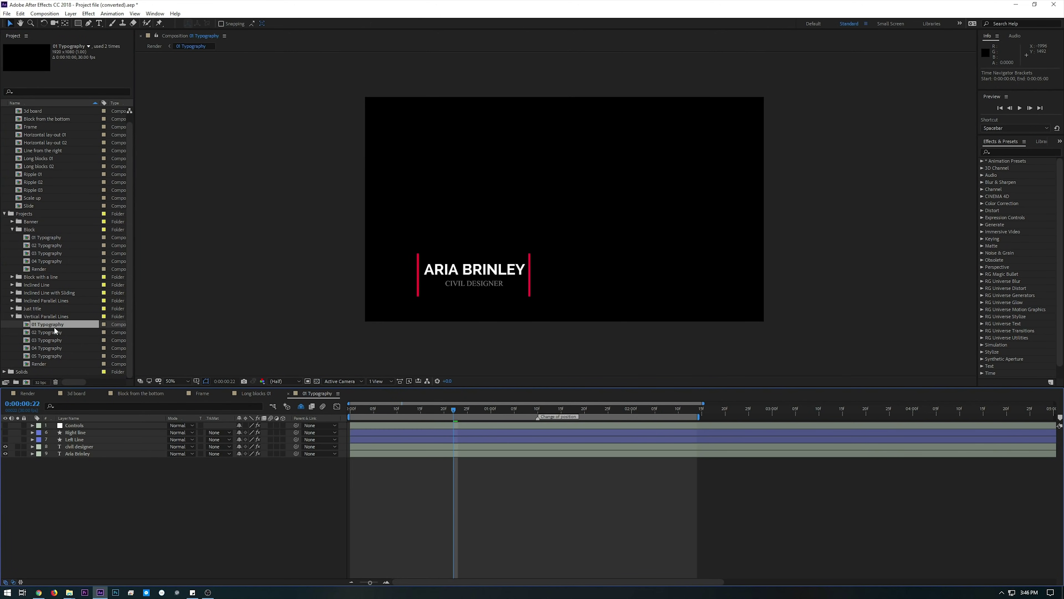
pyautogui.moveTo(355, 411); pyautogui.dragTo(637, 426)
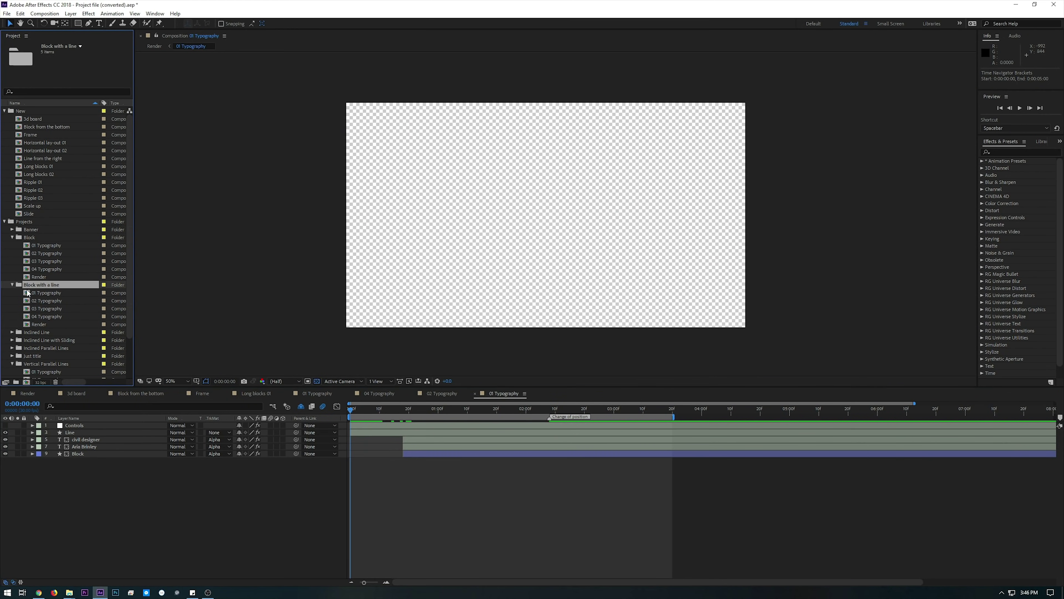
# Open the 01 Typography composition from the Block with a line folder and scrub through its lower-third animation
pyautogui.click(28, 293)
pyautogui.click(420, 415)
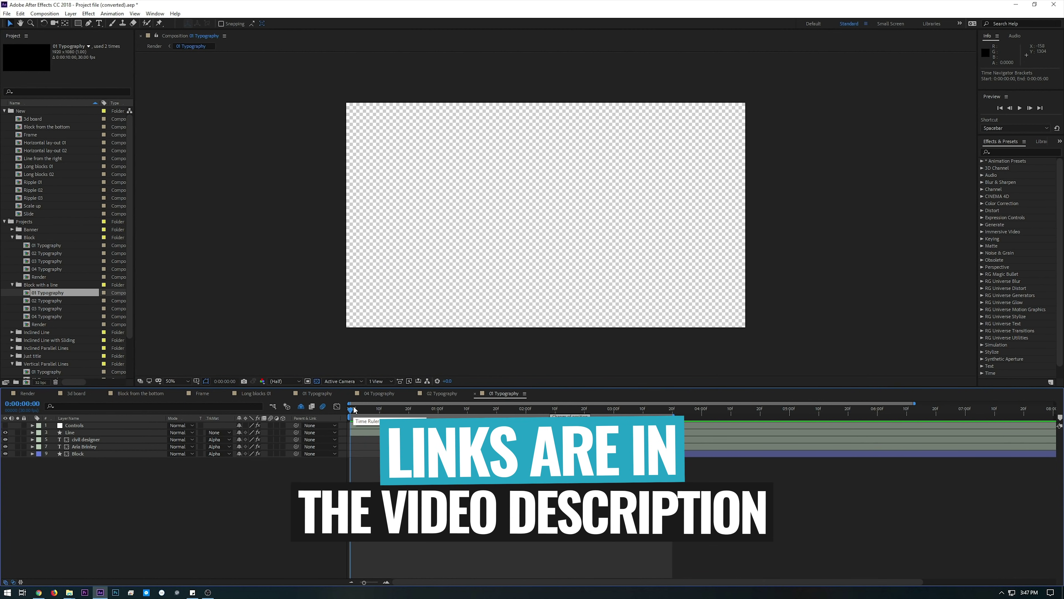
pyautogui.moveTo(353, 408); pyautogui.dragTo(577, 421)
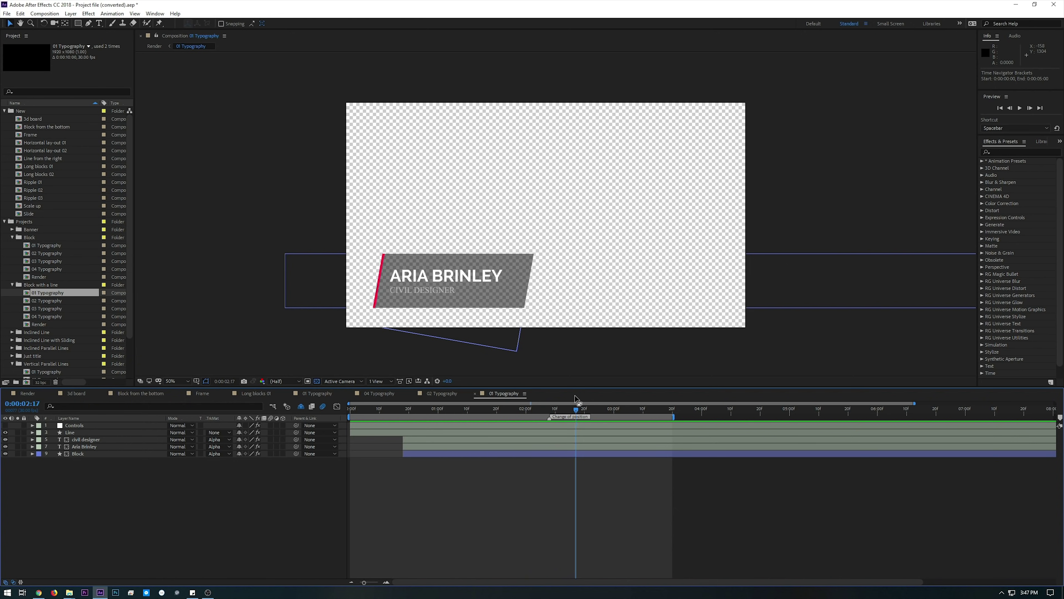
pyautogui.moveTo(549, 414); pyautogui.dragTo(631, 416)
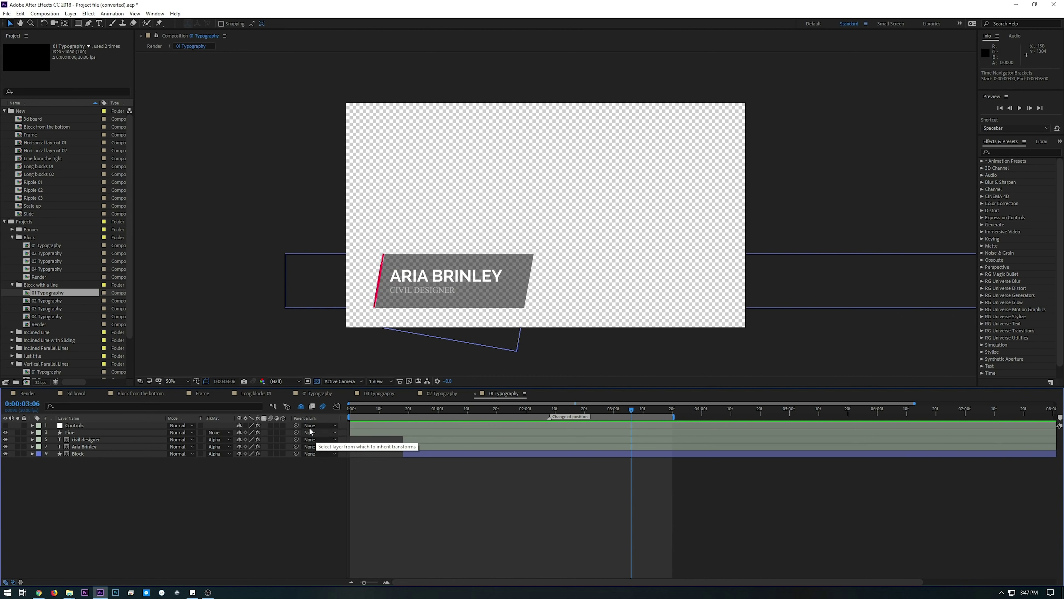
pyautogui.click(300, 406)
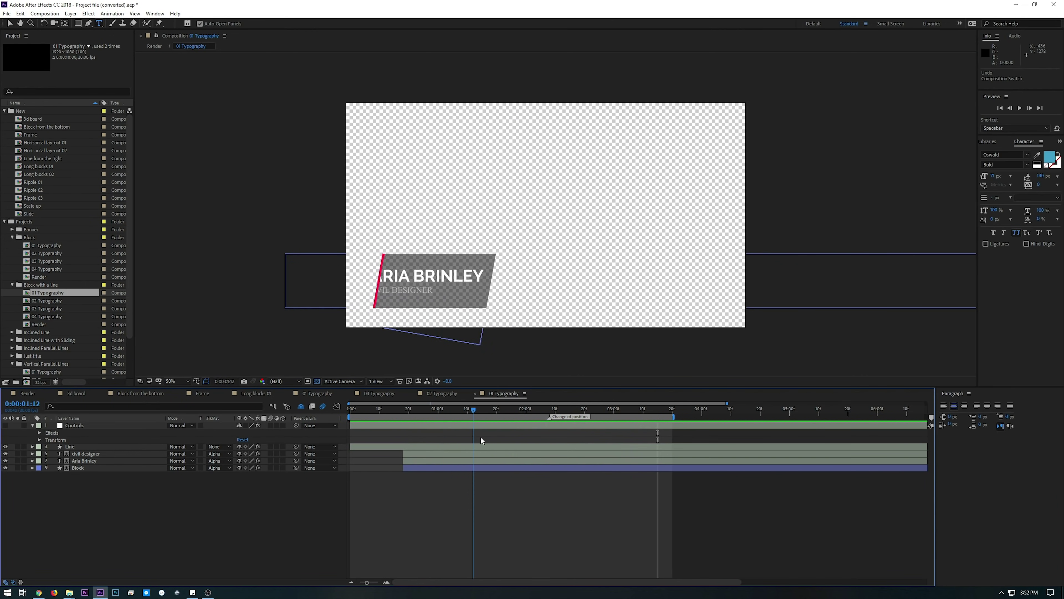
# At 0:00:03:07, replace the lower third's main name line with the presenter's full name in capitals
pyautogui.moveTo(480, 436); pyautogui.dragTo(635, 443)
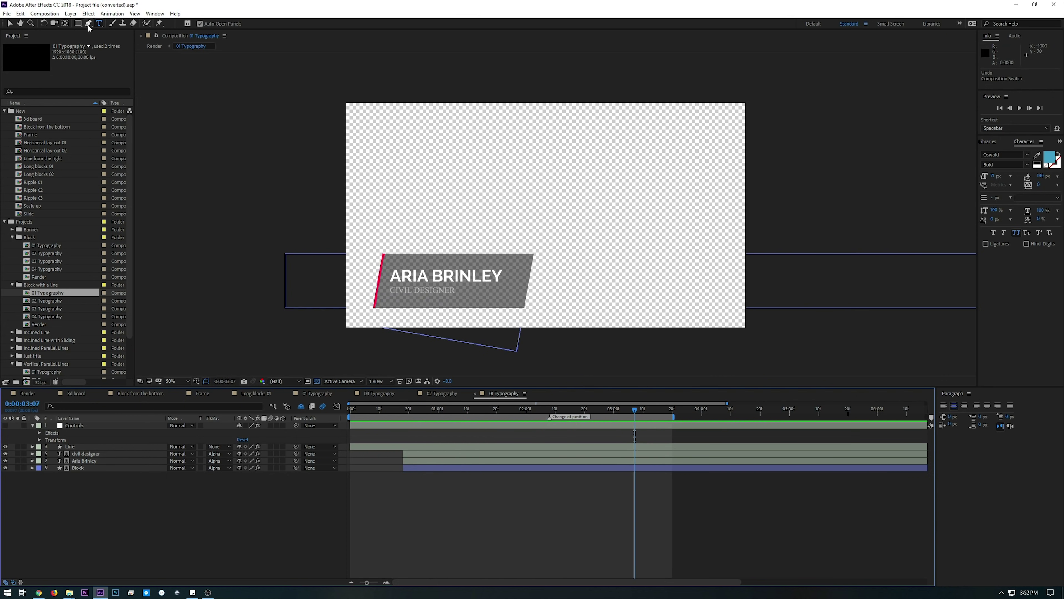
pyautogui.click(99, 23)
pyautogui.moveTo(389, 276); pyautogui.dragTo(531, 280)
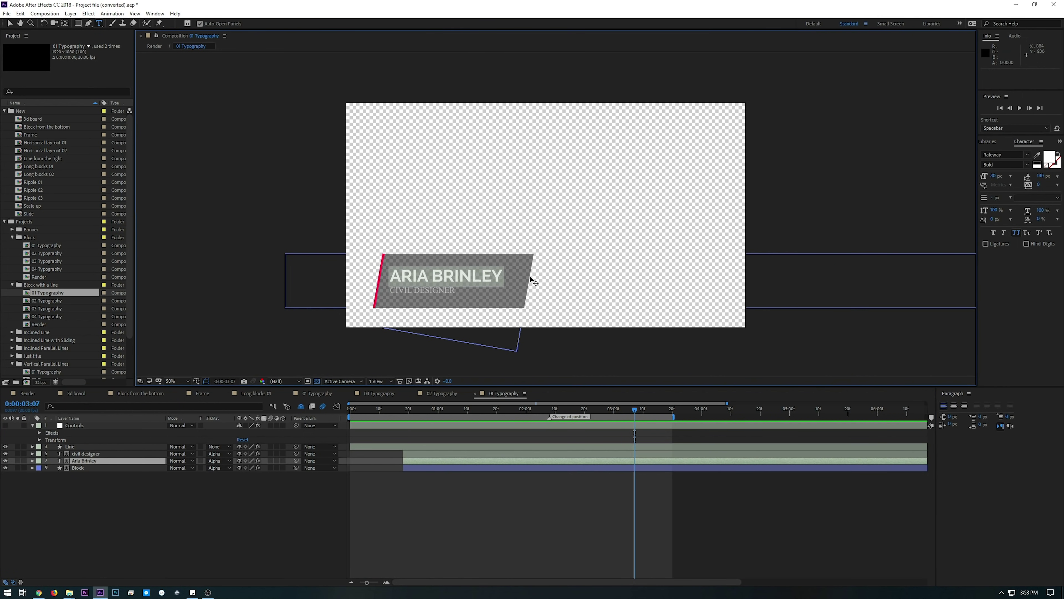
pyautogui.write('JUSTIN')
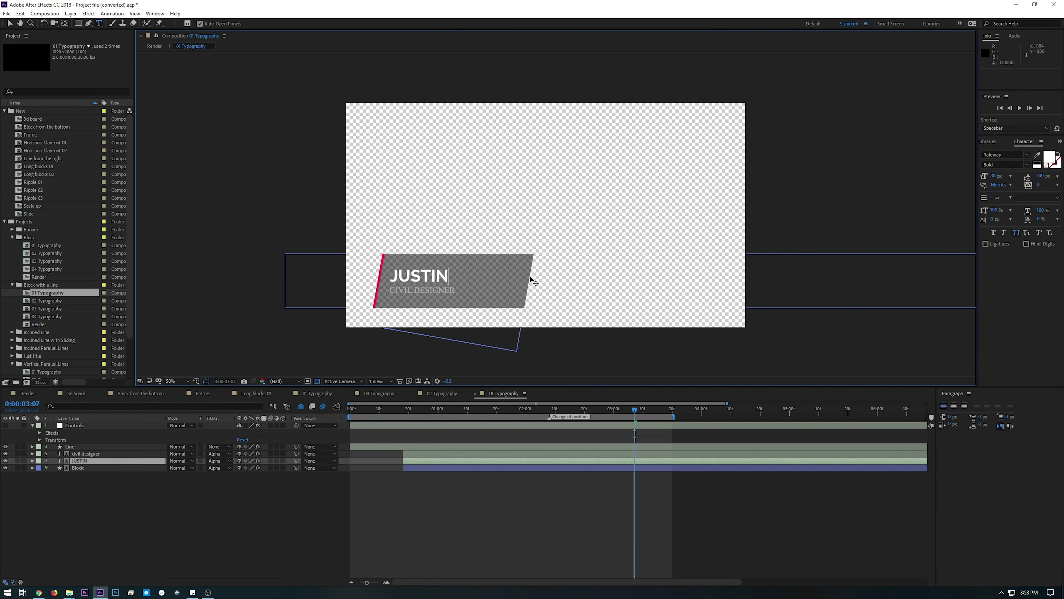
pyautogui.write(' BROWN')
# Set the font of the lower third's main name line to Oswald Bold
pyautogui.hotkey('ctrl', 'a')
pyautogui.click(1022, 154)
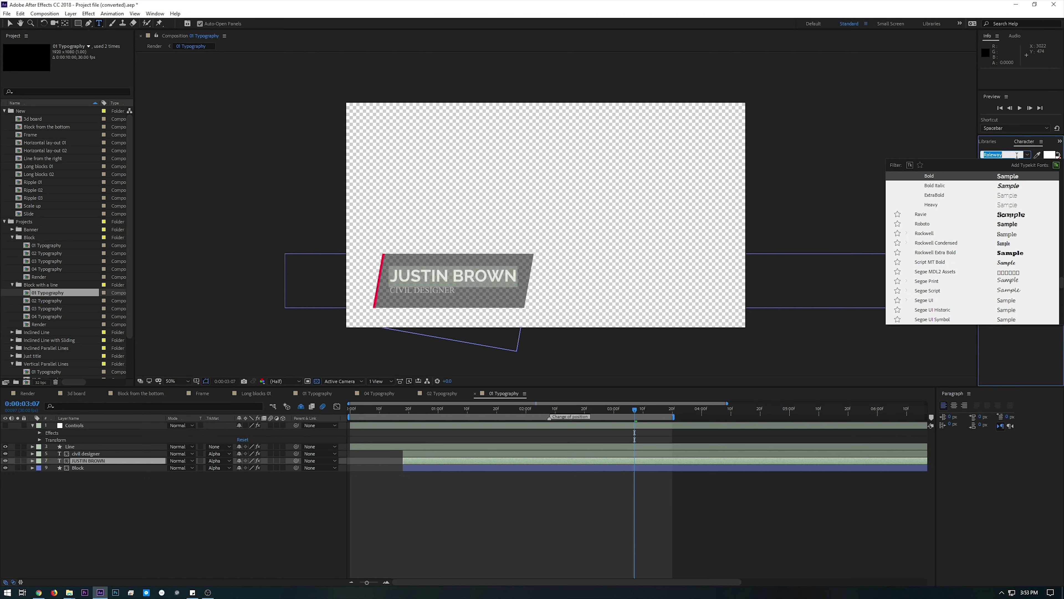
pyautogui.write('osw')
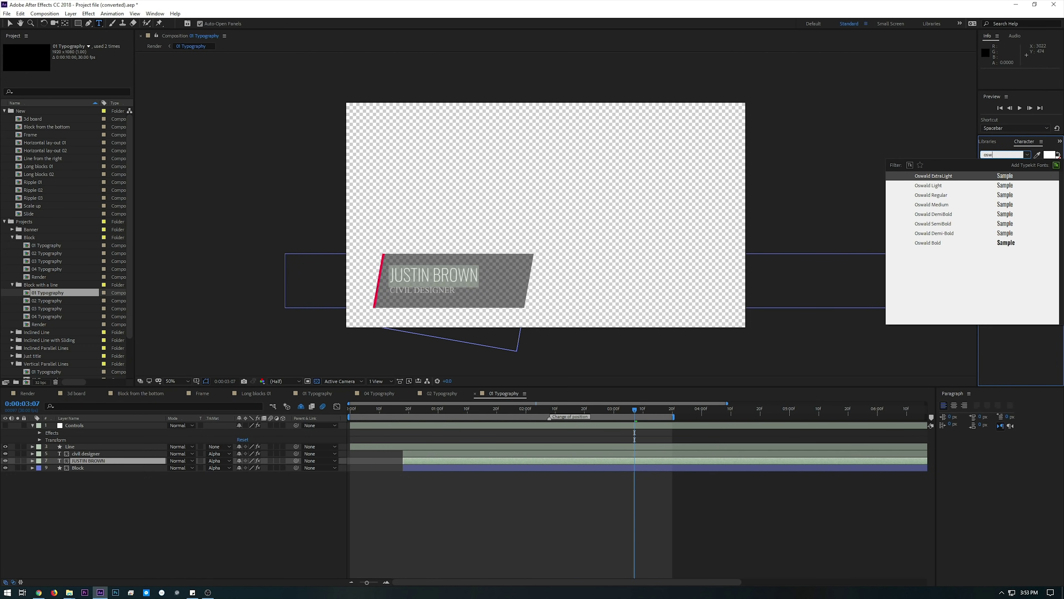
pyautogui.write('ald')
pyautogui.click(1008, 243)
pyautogui.press('v')
pyautogui.click(315, 165)
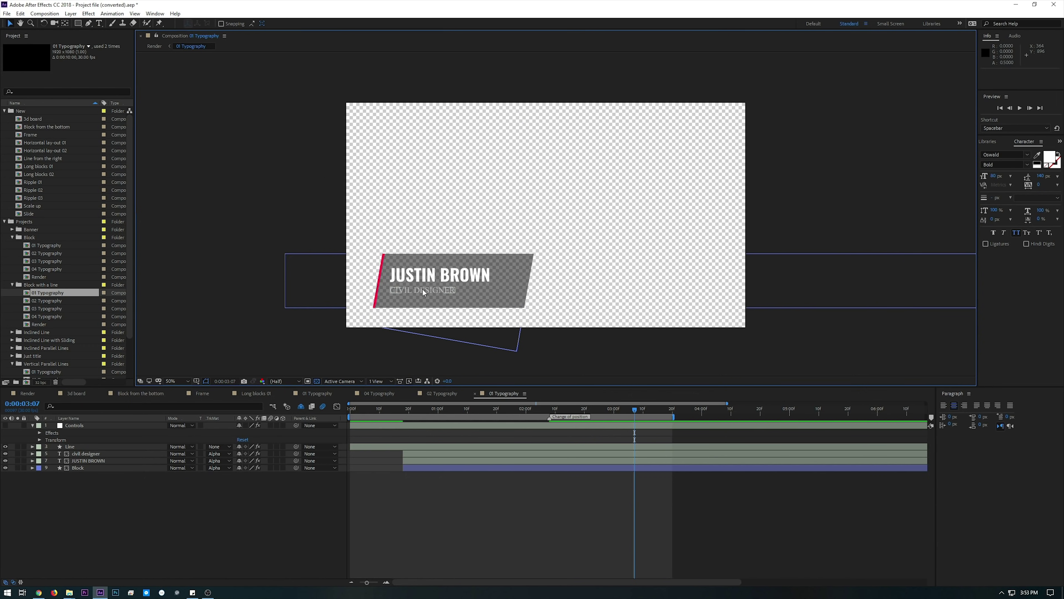
# Replace the CIVIL DESIGNER subtitle with PRIMAL VIDEO and set its font to Oswald Bold
pyautogui.doubleClick(431, 290)
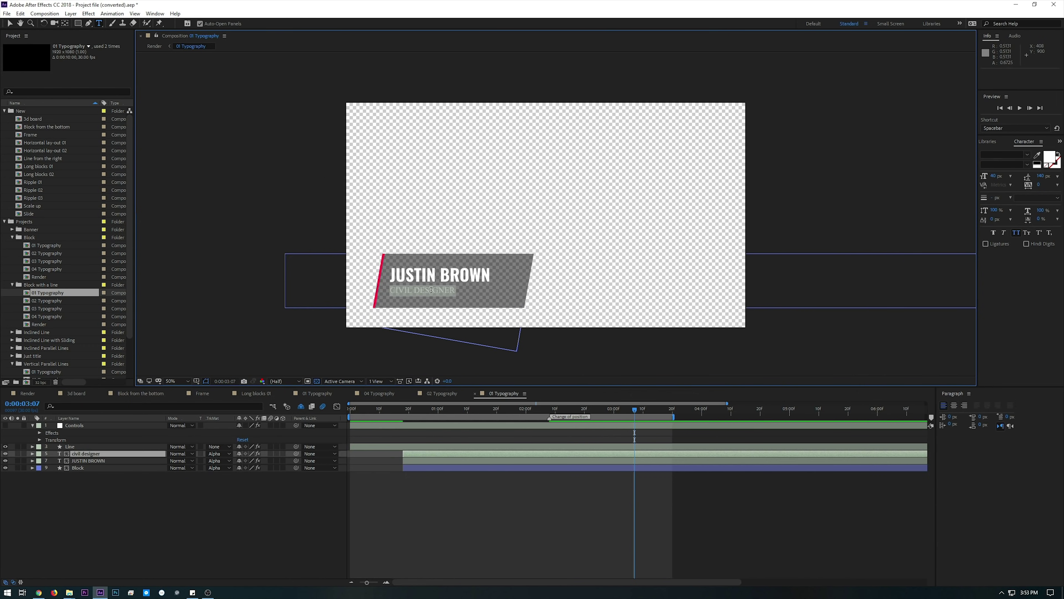
pyautogui.write('PRIMAL VIDEO')
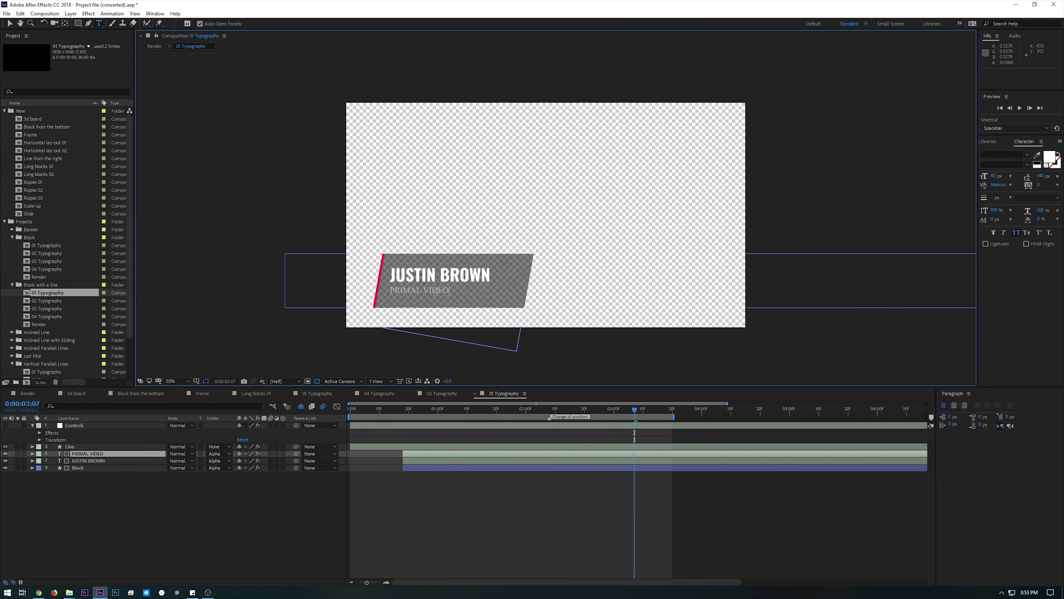
pyautogui.hotkey('ctrl', 'shift', 'Left')
pyautogui.hotkey('ctrl', 'shift', 'Left')
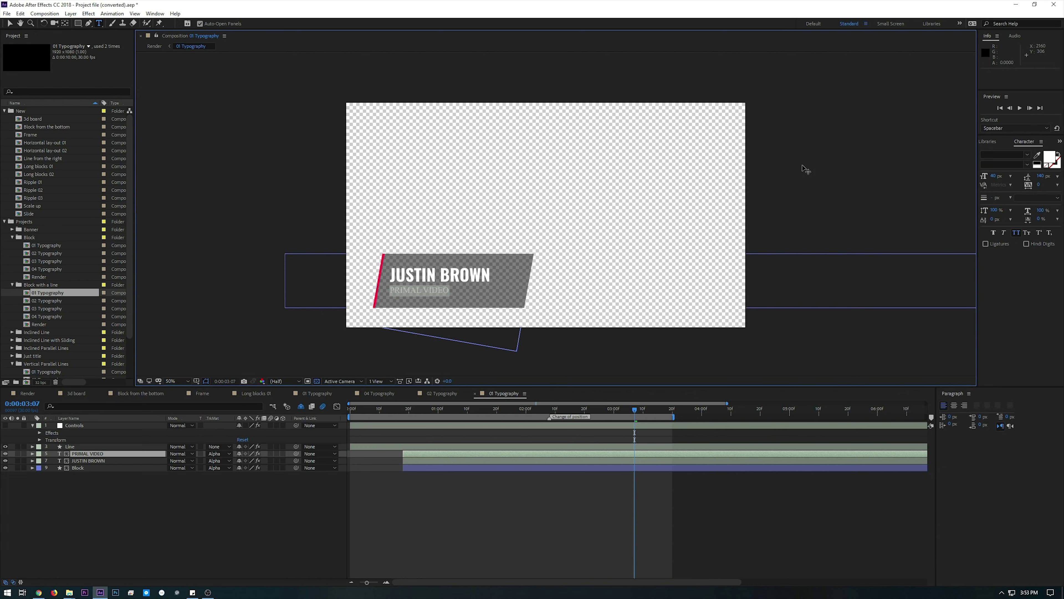
pyautogui.click(1010, 152)
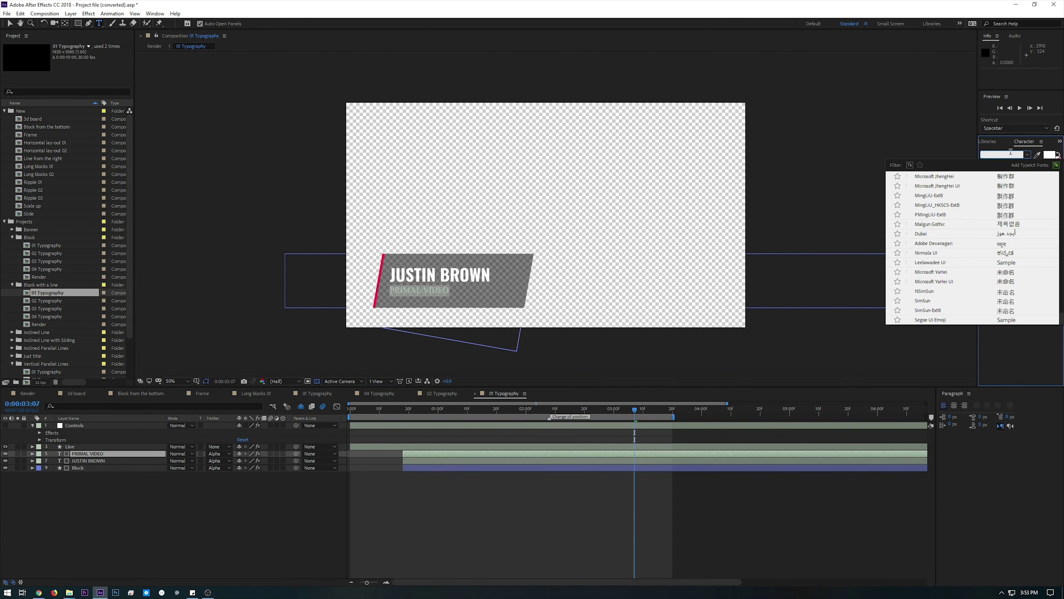
pyautogui.write('osw')
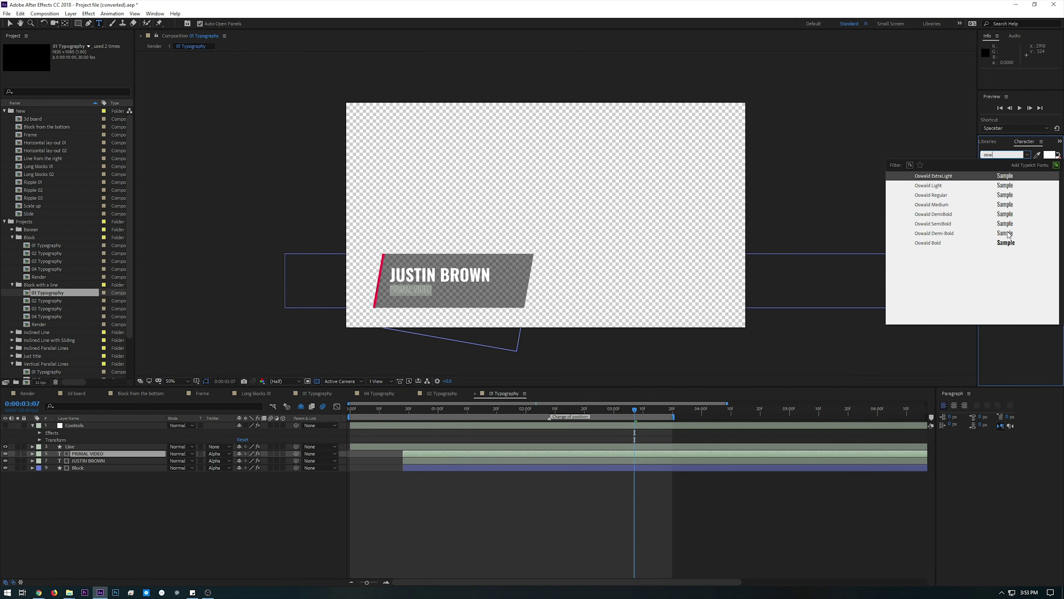
pyautogui.click(1005, 243)
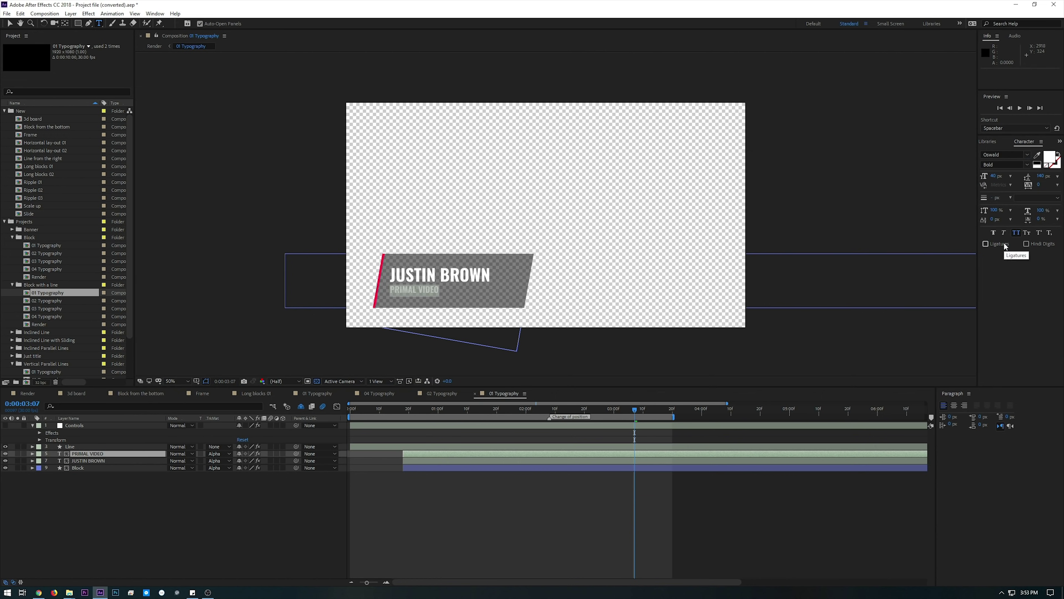
# Set the PRIMAL VIDEO subtitle's font size to 52 px and its fill colour to 419FC4
pyautogui.click(995, 174)
pyautogui.moveTo(995, 175); pyautogui.dragTo(1000, 174)
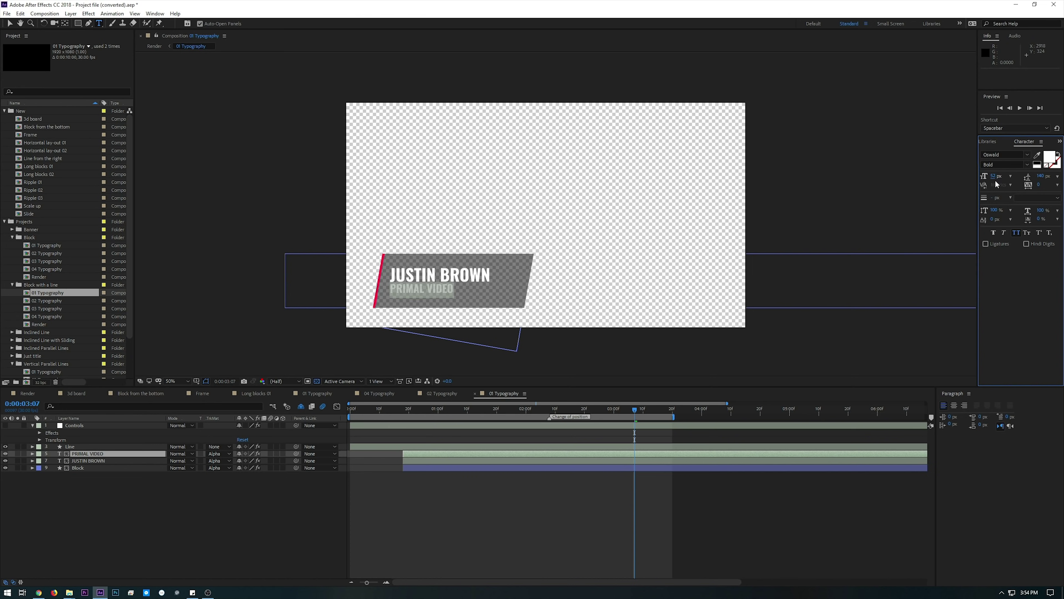
pyautogui.click(1050, 160)
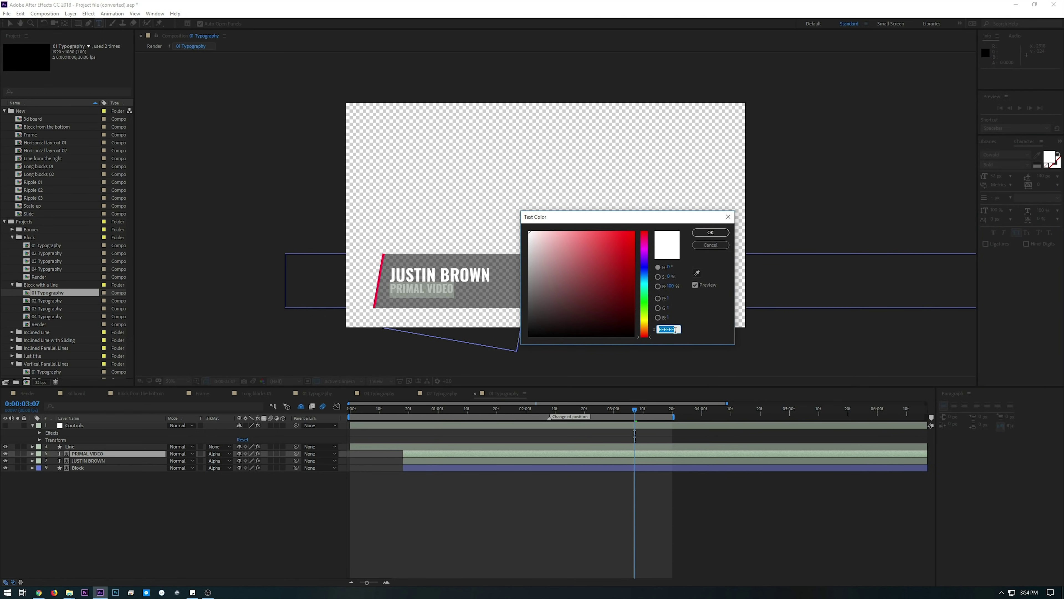
pyautogui.write('419FC4')
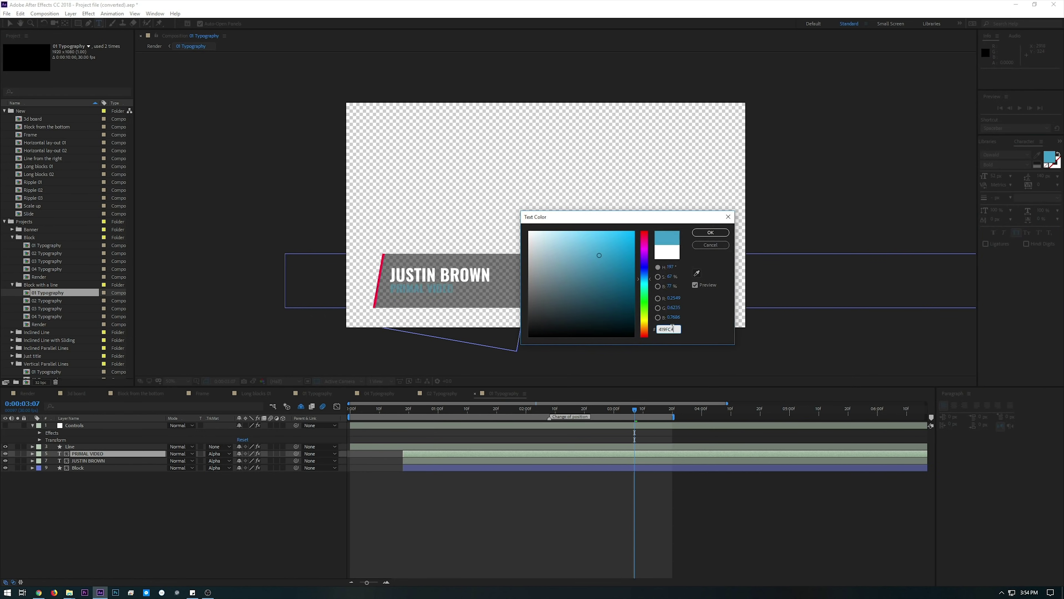
pyautogui.click(711, 233)
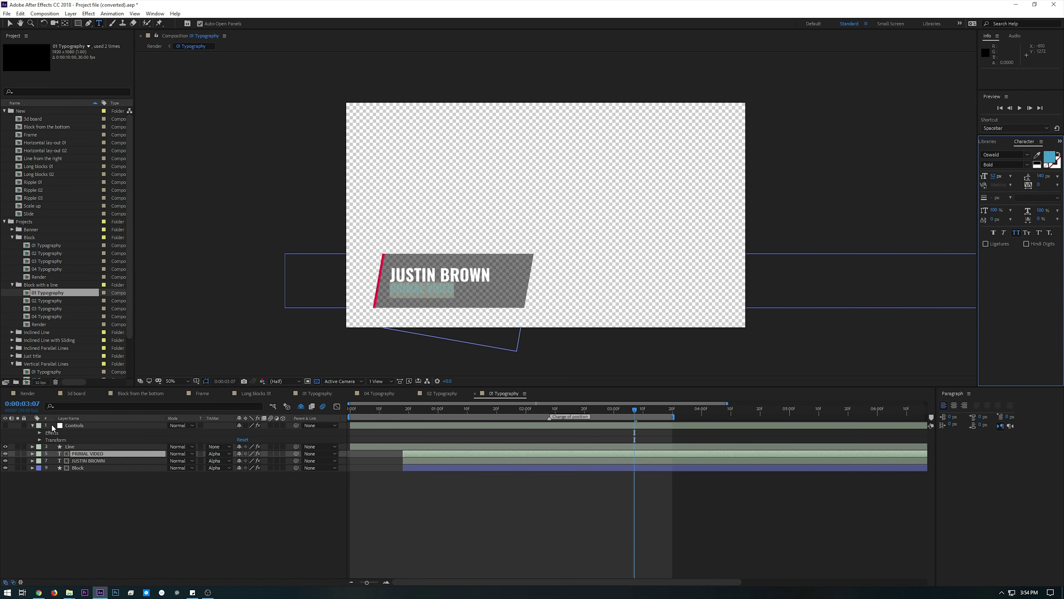
# Set the Line color effect on the Controls layer to the subtitle's blue, 419FC4, and scrub through the animation
pyautogui.click(39, 432)
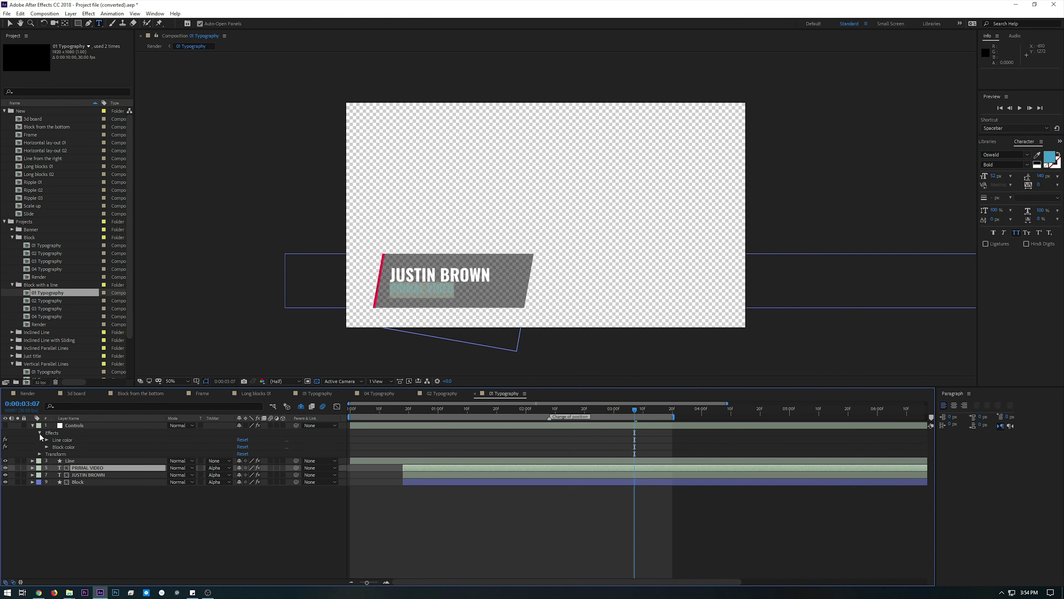
pyautogui.click(46, 439)
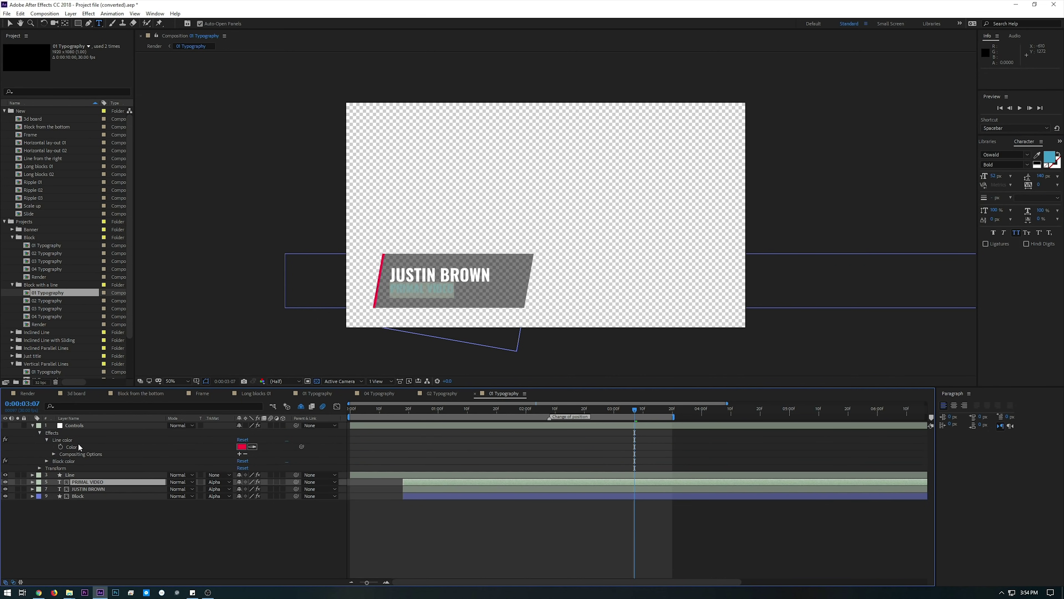
pyautogui.click(241, 447)
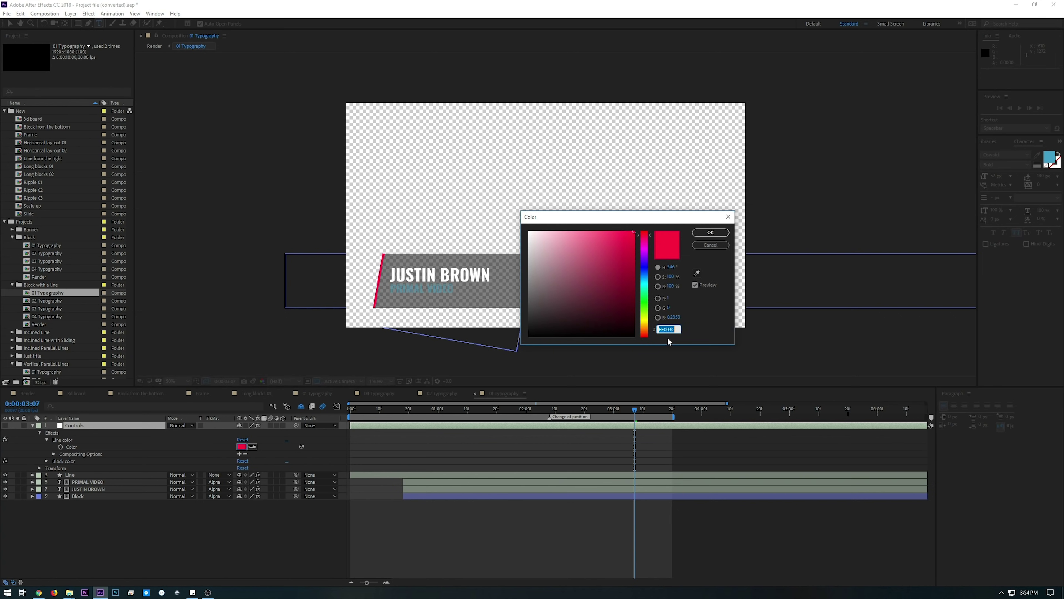
pyautogui.hotkey('ctrl', 'v')
pyautogui.moveTo(571, 242)
pyautogui.mouseDown()
pyautogui.moveTo(610, 257)
pyautogui.moveTo(613, 276)
pyautogui.mouseUp()
pyautogui.click(666, 330)
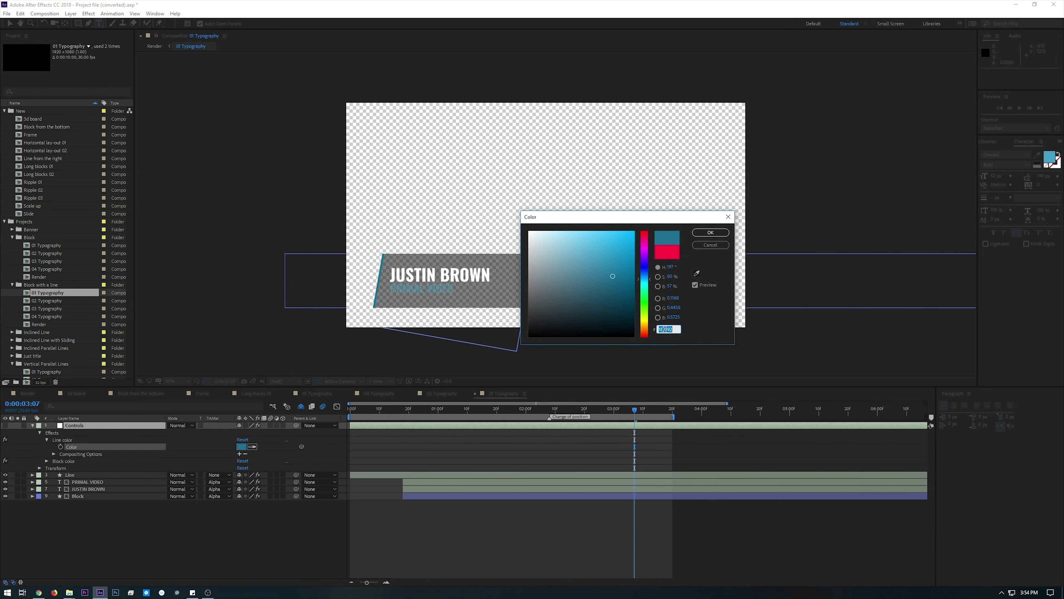
pyautogui.hotkey('ctrl', 'v')
pyautogui.click(711, 232)
pyautogui.click(585, 409)
pyautogui.moveTo(532, 409); pyautogui.dragTo(635, 444)
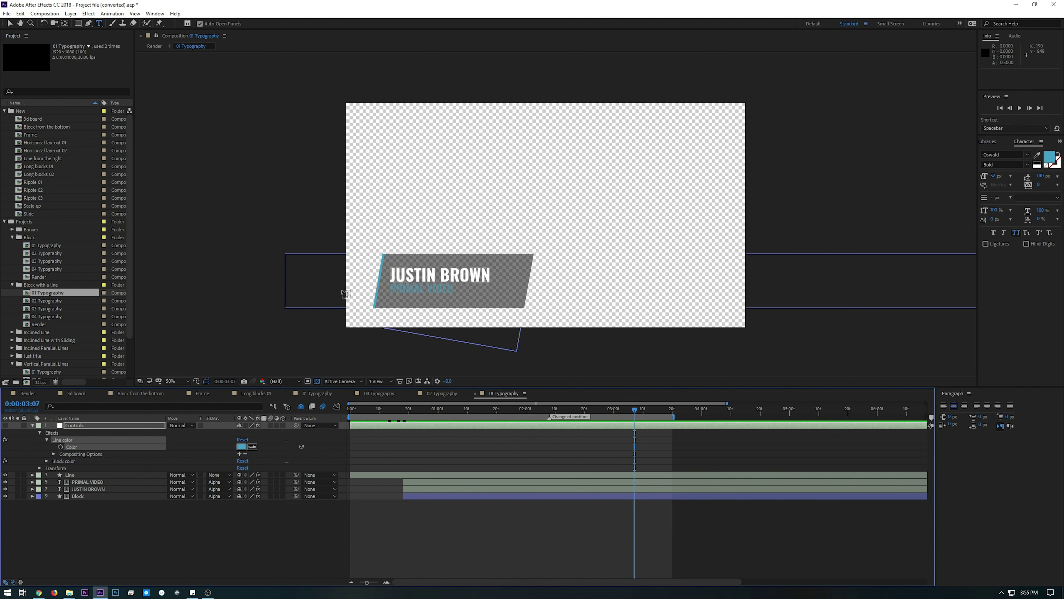
pyautogui.click(47, 461)
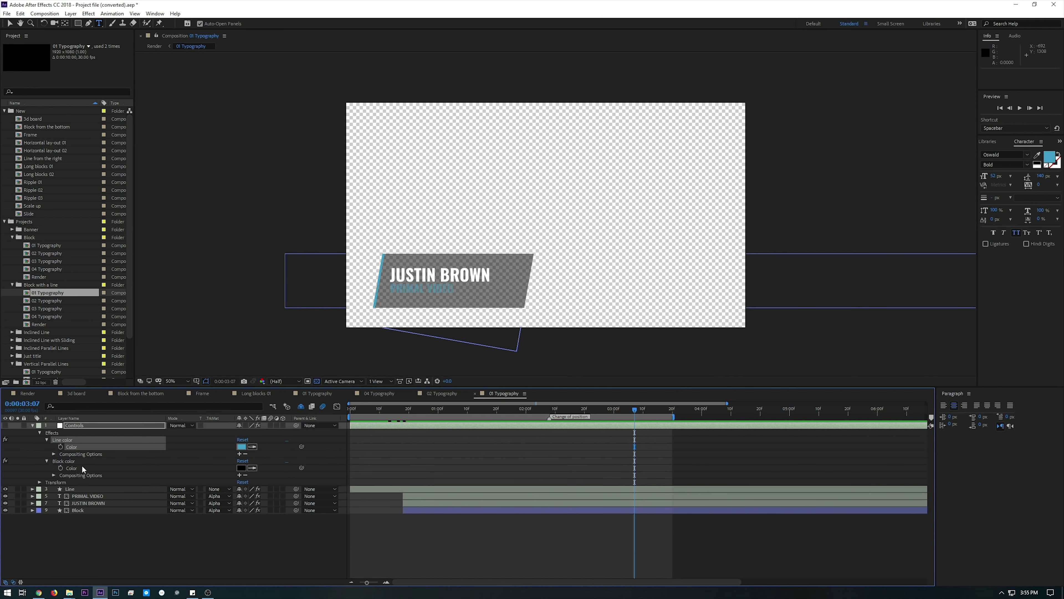
pyautogui.click(241, 468)
pyautogui.moveTo(530, 333)
pyautogui.mouseDown()
pyautogui.moveTo(534, 318)
pyautogui.moveTo(606, 273)
pyautogui.moveTo(676, 248)
pyautogui.mouseUp()
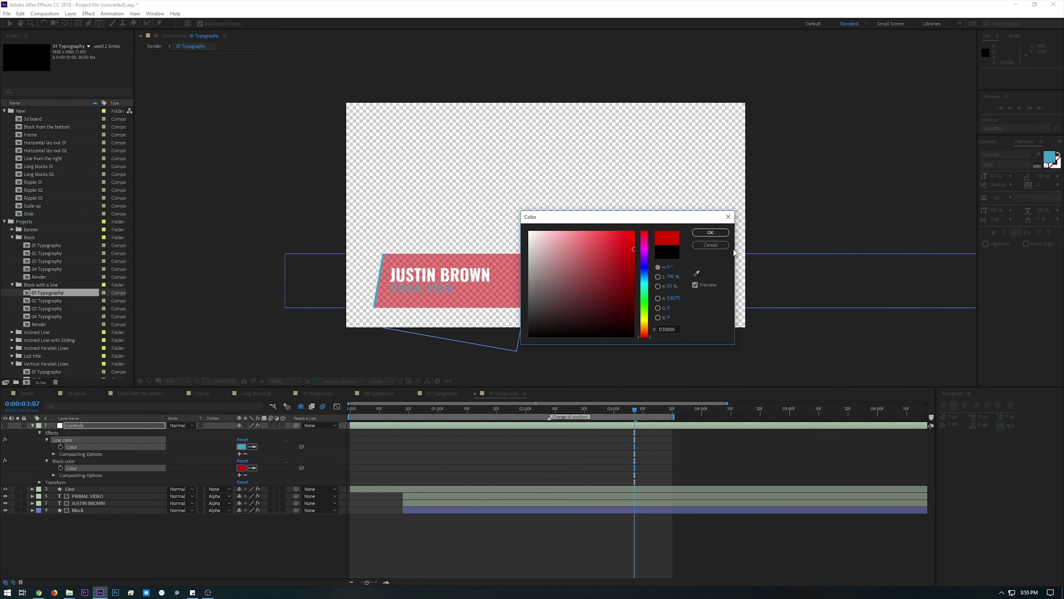
pyautogui.click(722, 246)
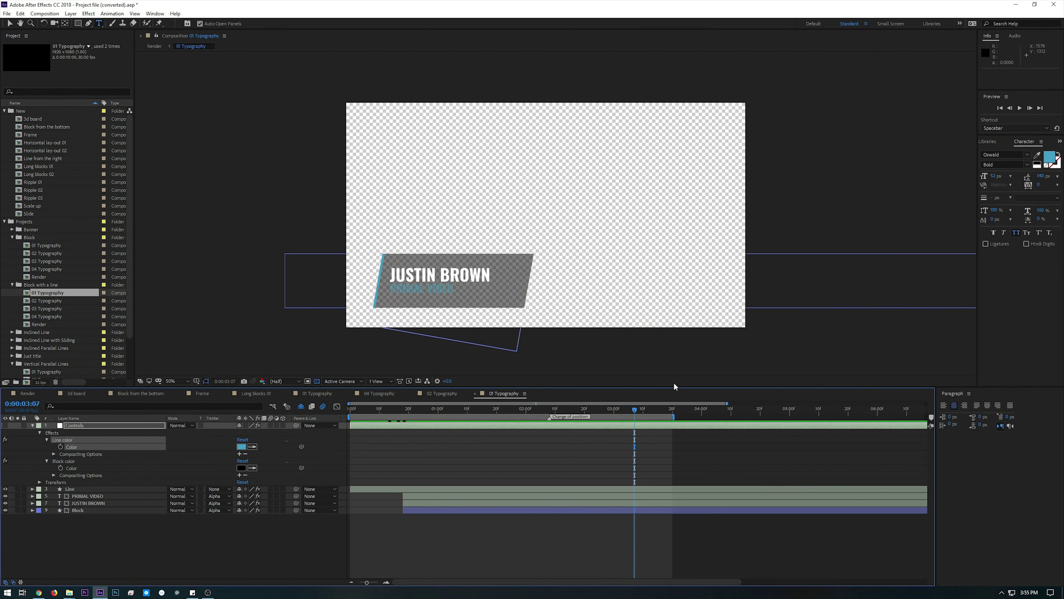
# Add the 01 Typography composition to the Render Queue and set its output module to Lossless with Alpha
pyautogui.moveTo(640, 409); pyautogui.dragTo(582, 438)
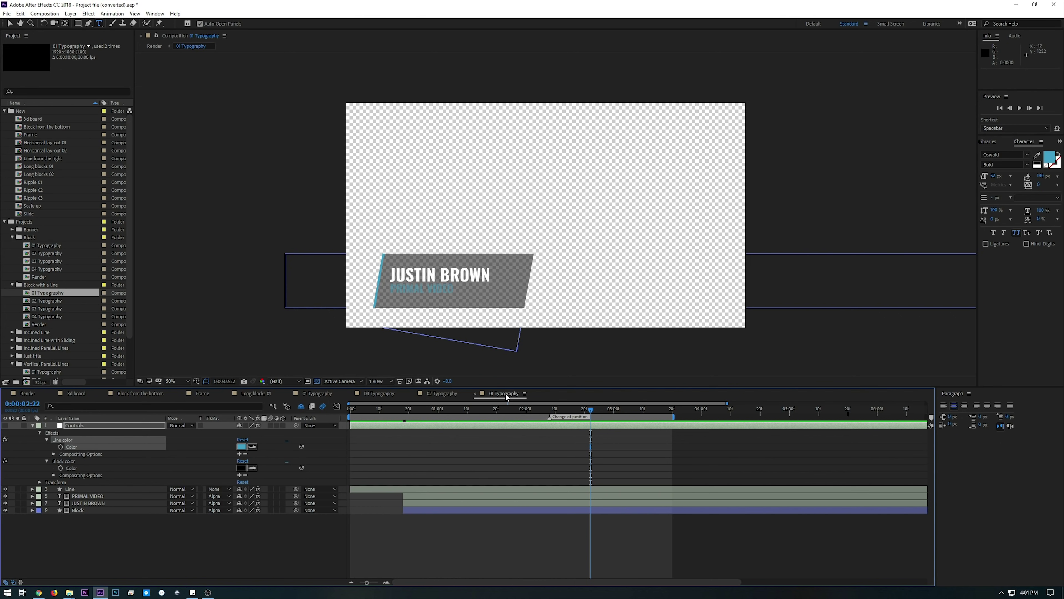
pyautogui.moveTo(517, 410); pyautogui.dragTo(488, 410)
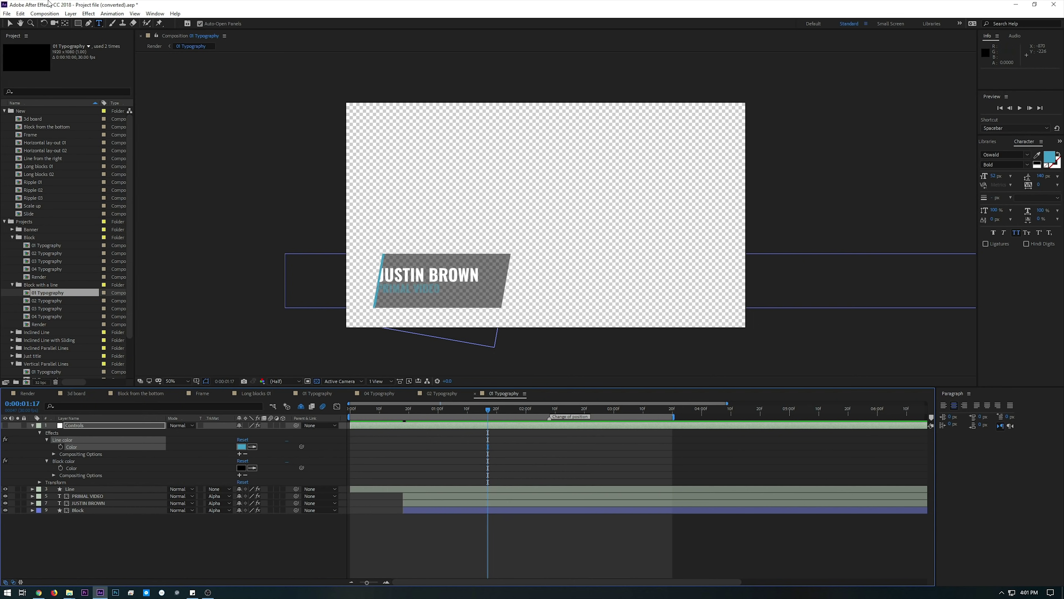
pyautogui.click(42, 14)
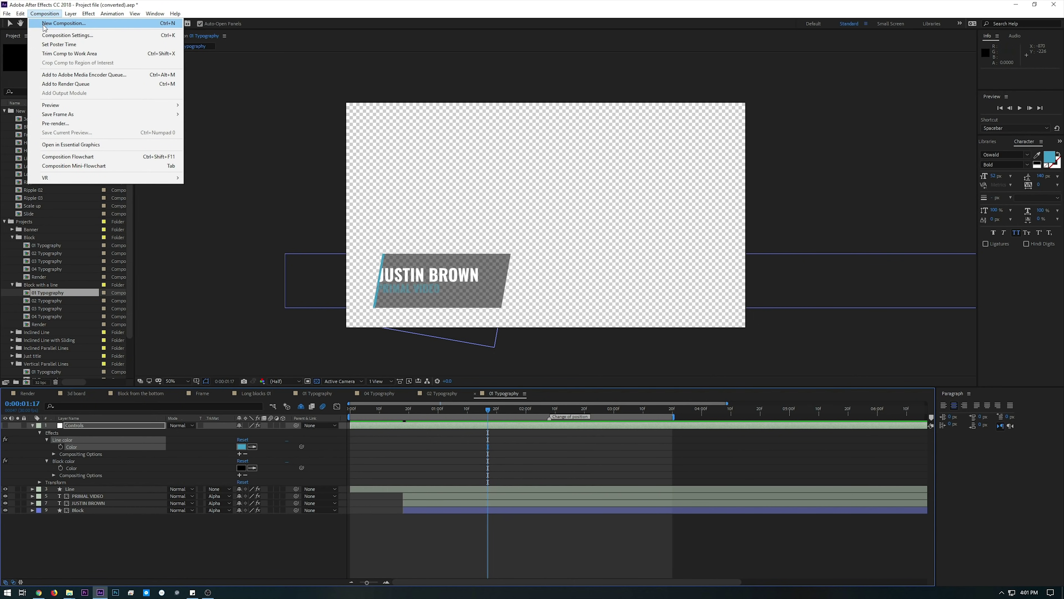
pyautogui.click(64, 85)
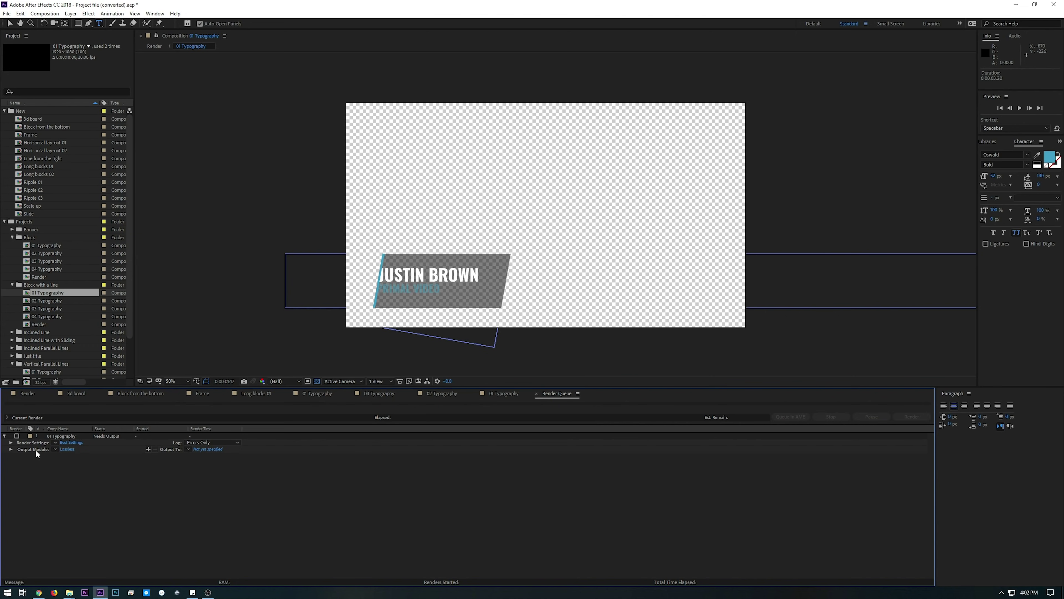
pyautogui.click(61, 450)
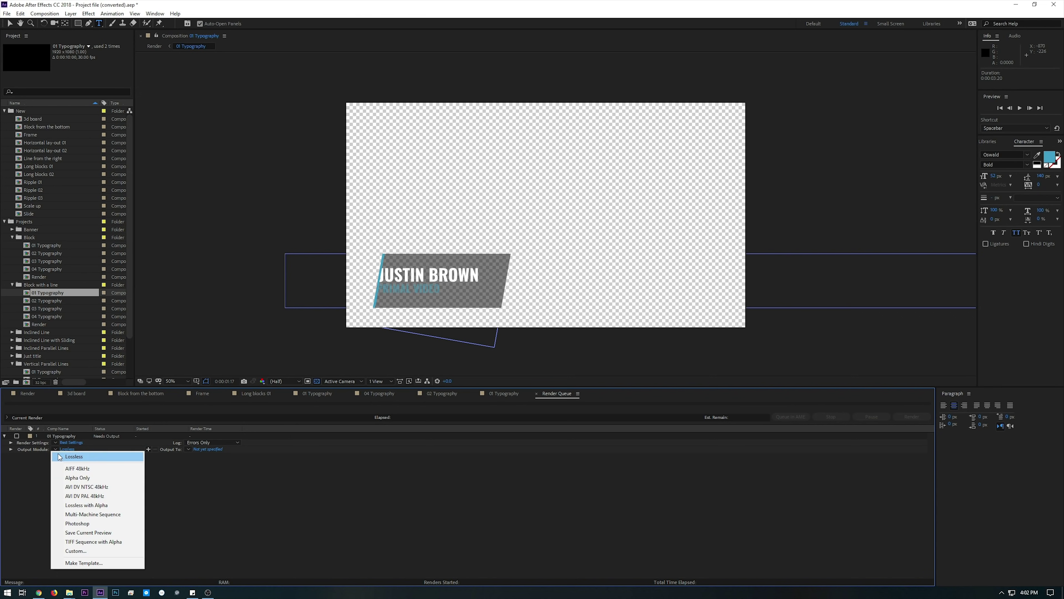
pyautogui.click(92, 506)
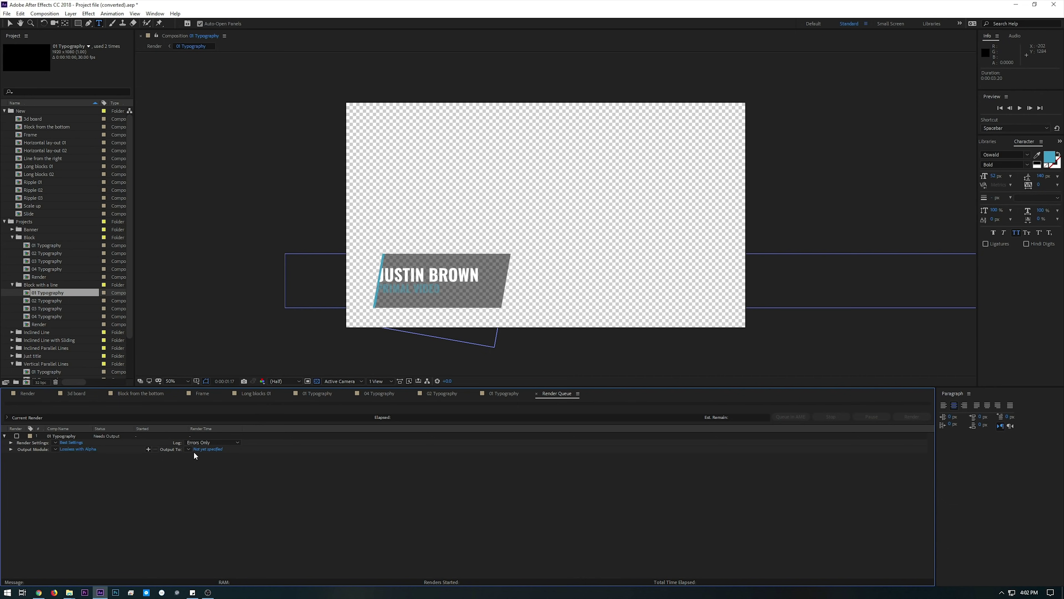
# Set the output file to 01 Typography.avi on the Desktop and render the queued composition
pyautogui.click(213, 450)
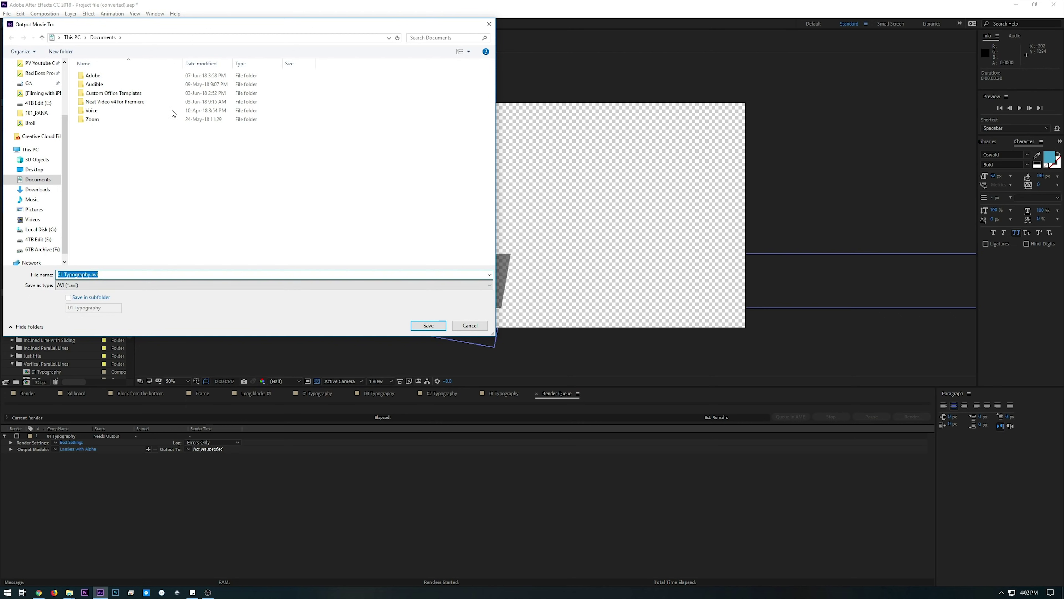
pyautogui.click(40, 172)
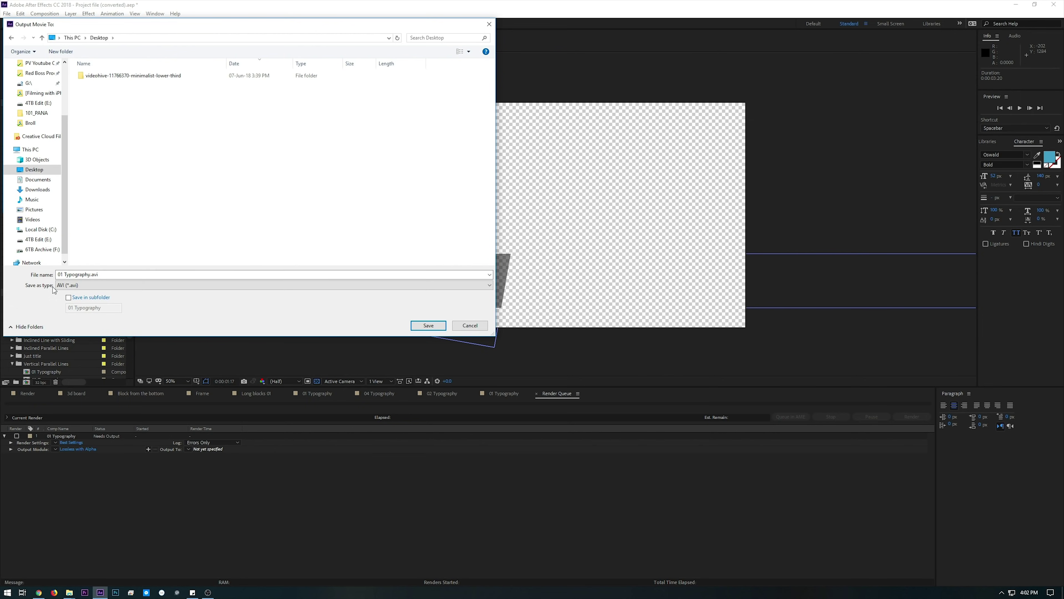
pyautogui.click(419, 326)
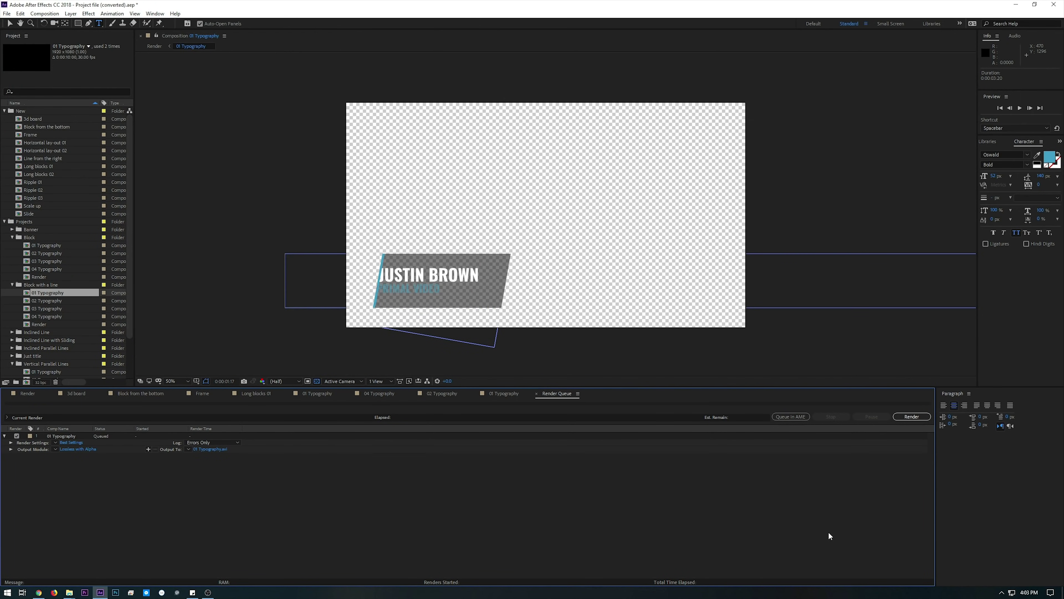
pyautogui.click(913, 418)
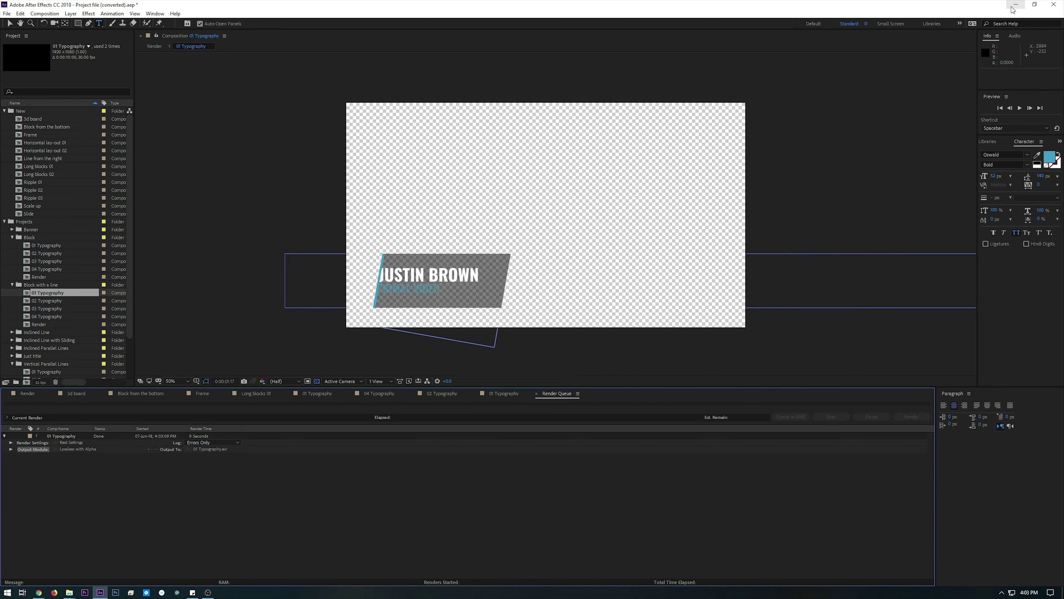
# Switch to Premiere Pro and import 01 Typography.avi from the Desktop into the project
pyautogui.click(1015, 5)
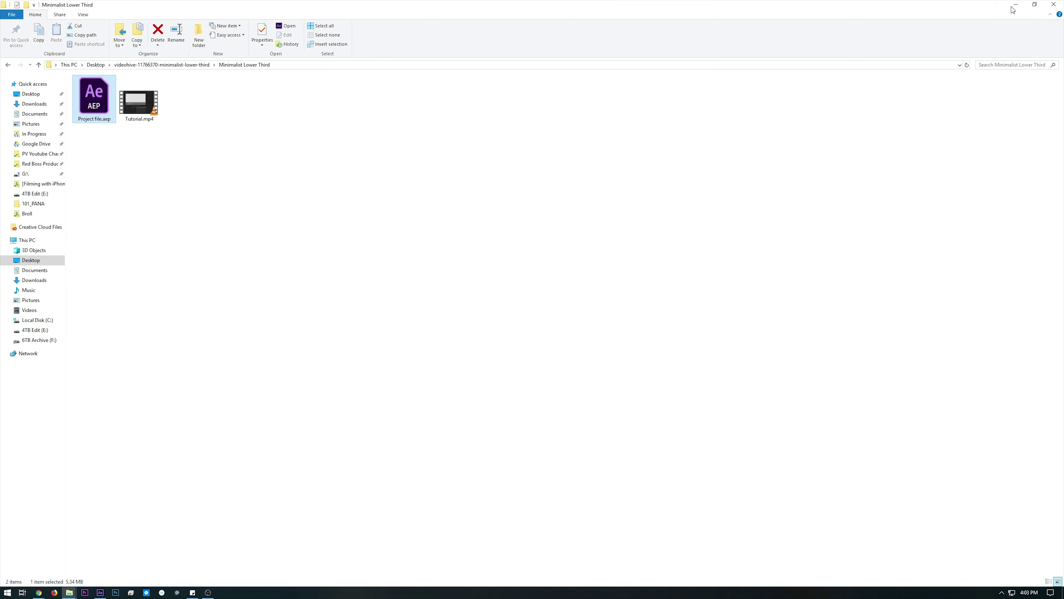
pyautogui.click(85, 593)
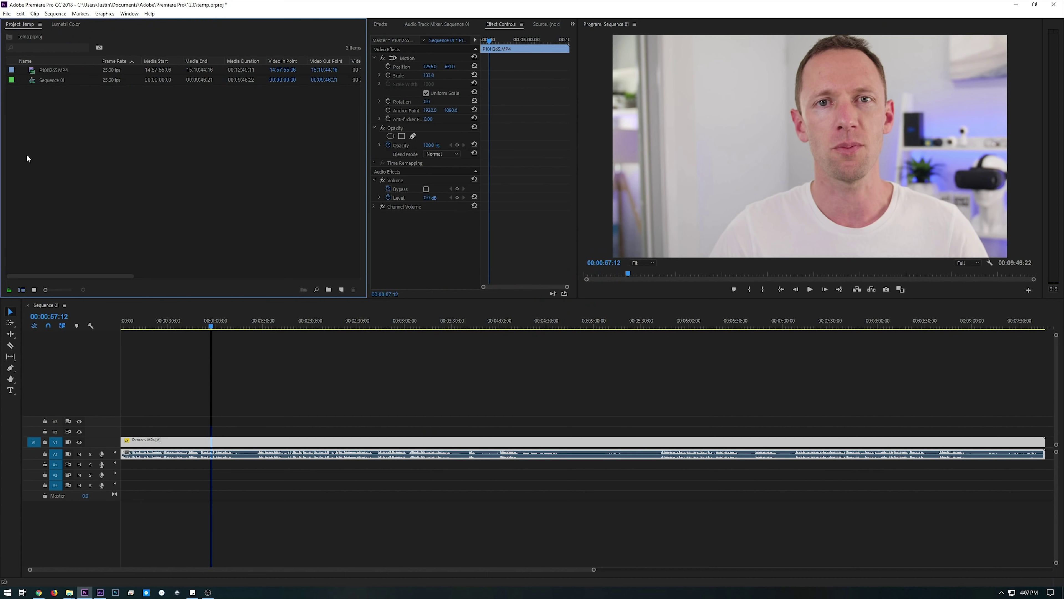
pyautogui.rightClick(51, 124)
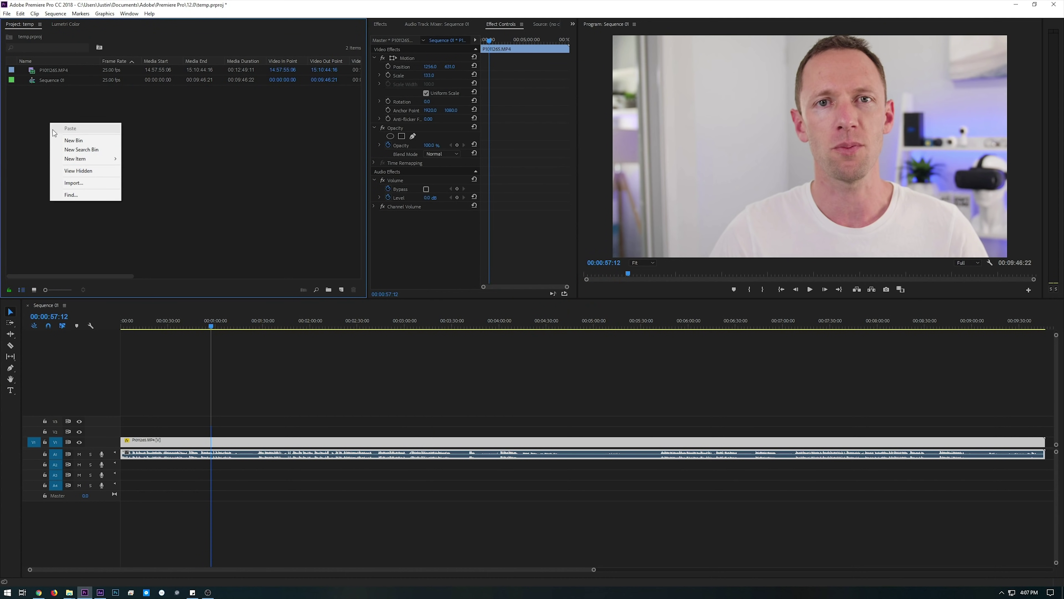
pyautogui.click(66, 184)
pyautogui.click(103, 88)
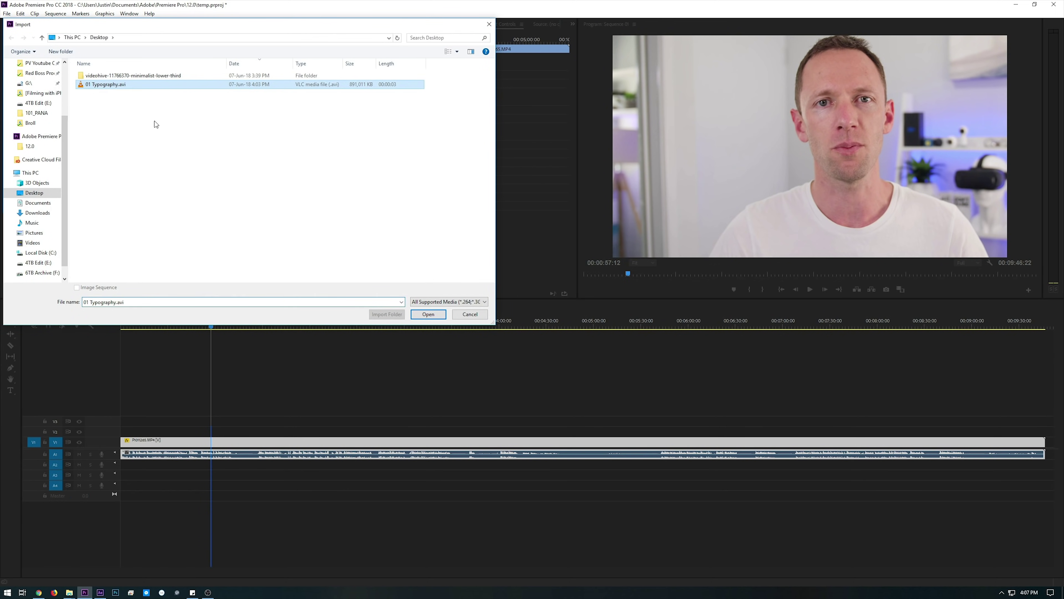
pyautogui.click(428, 314)
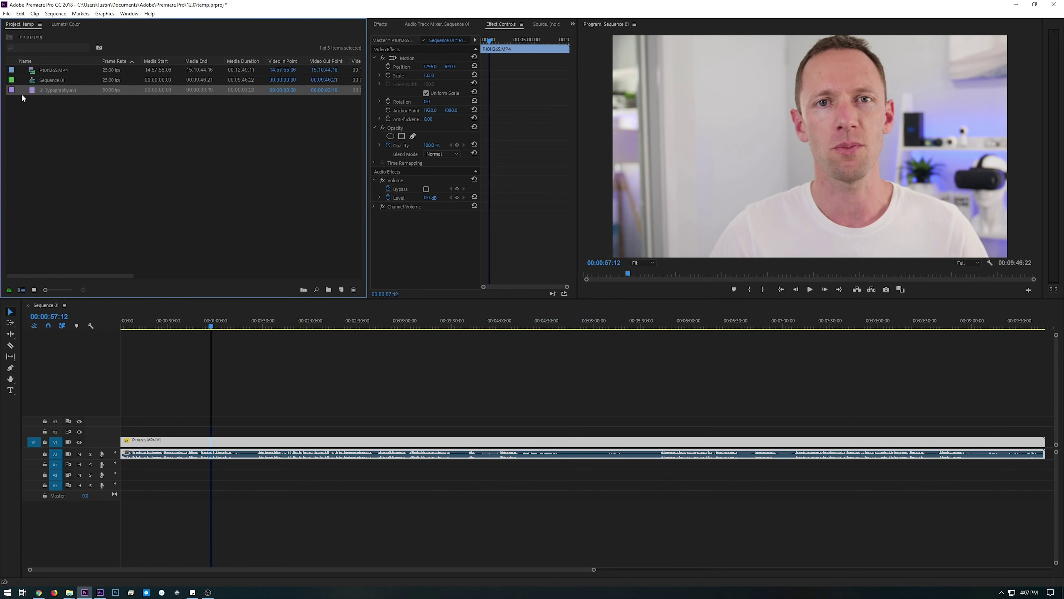
# Place 01 Typography.avi on track V2 at 00:00:57:12, mute audio track A1, and play the title over the footage
pyautogui.moveTo(129, 304); pyautogui.dragTo(214, 432)
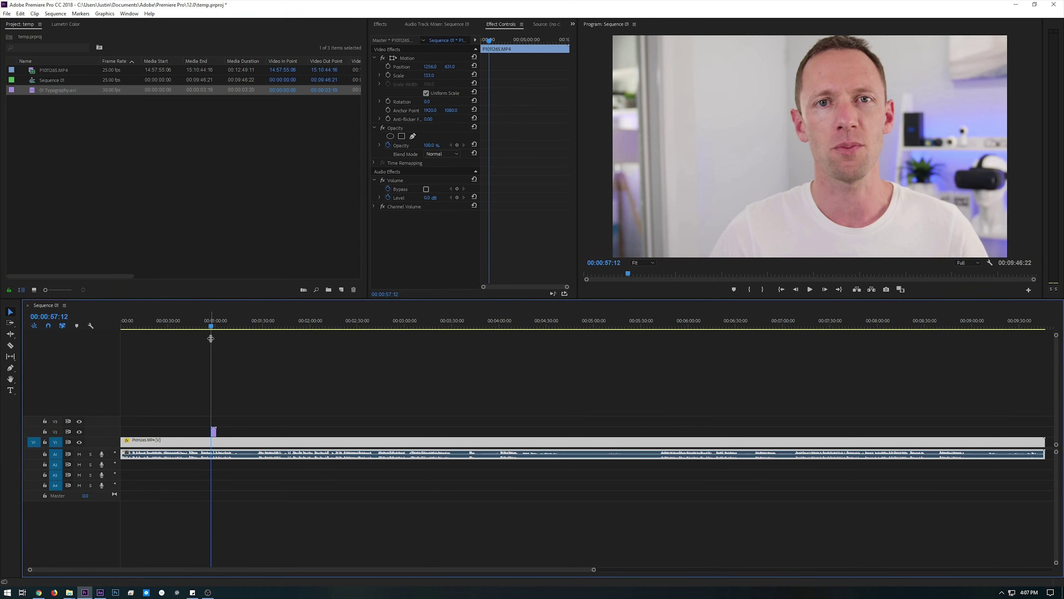
pyautogui.click(79, 454)
pyautogui.press('space')
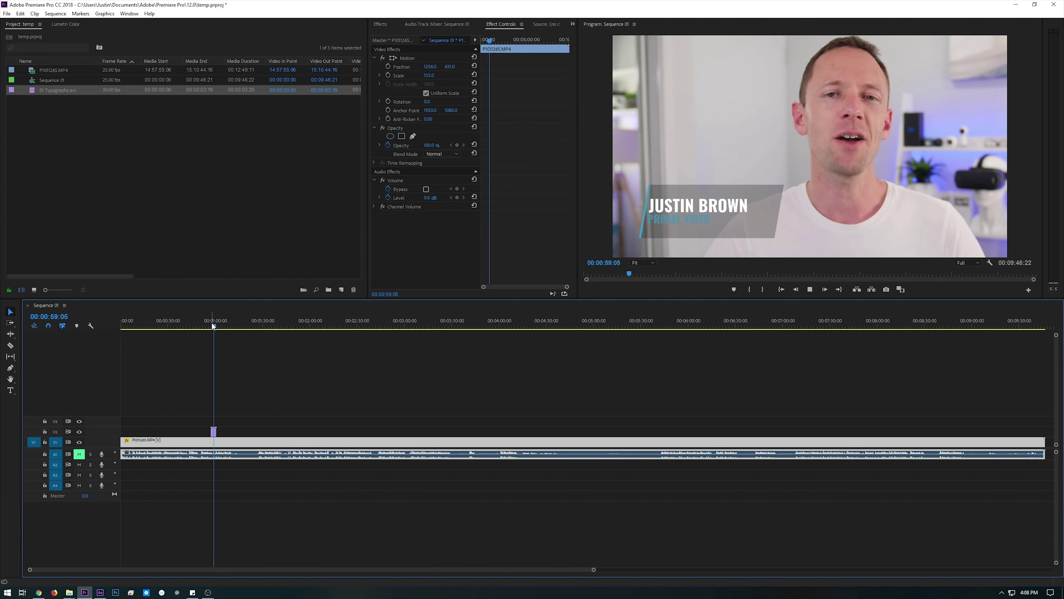
pyautogui.press('space')
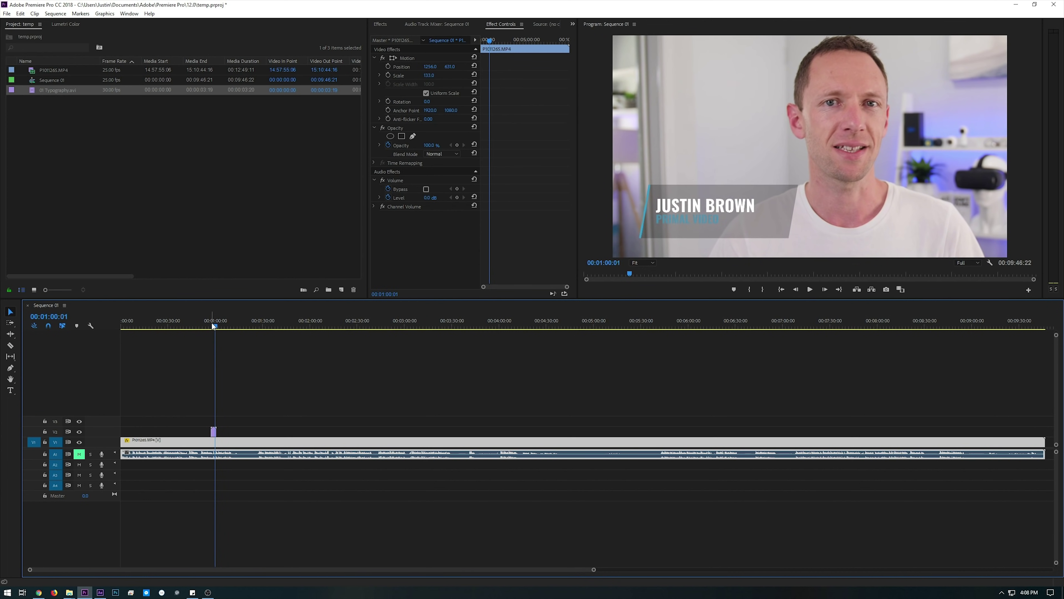
# Scale the 01 Typography.avi clip to 78, reposition it in the lower-right of the video frame, and play it back
pyautogui.click(214, 431)
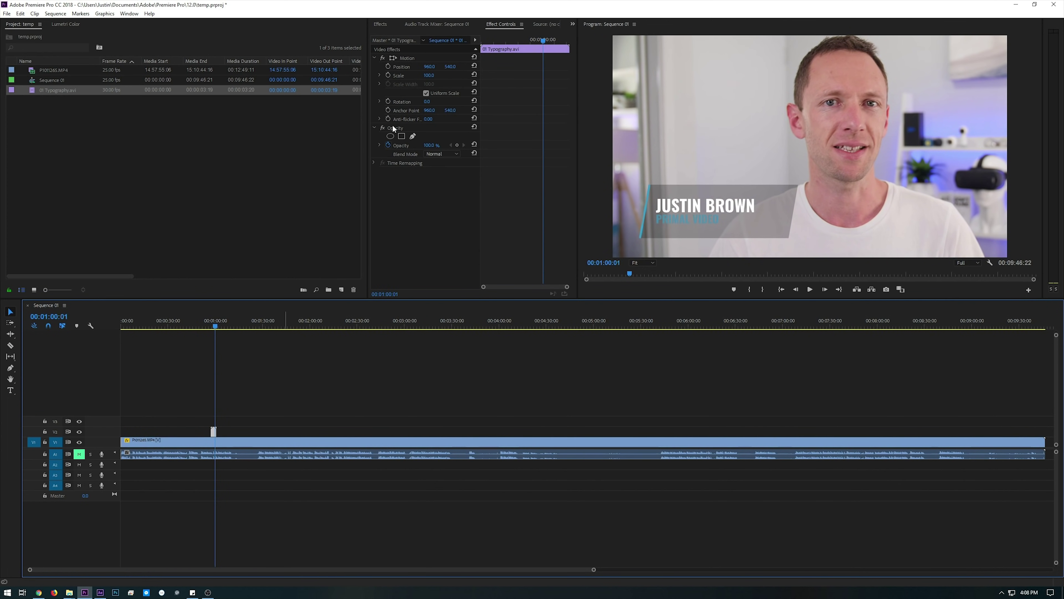
pyautogui.moveTo(451, 67)
pyautogui.mouseDown()
pyautogui.moveTo(419, 67)
pyautogui.moveTo(425, 76)
pyautogui.moveTo(411, 66)
pyautogui.moveTo(459, 66)
pyautogui.mouseUp()
pyautogui.click(211, 325)
pyautogui.press('space')
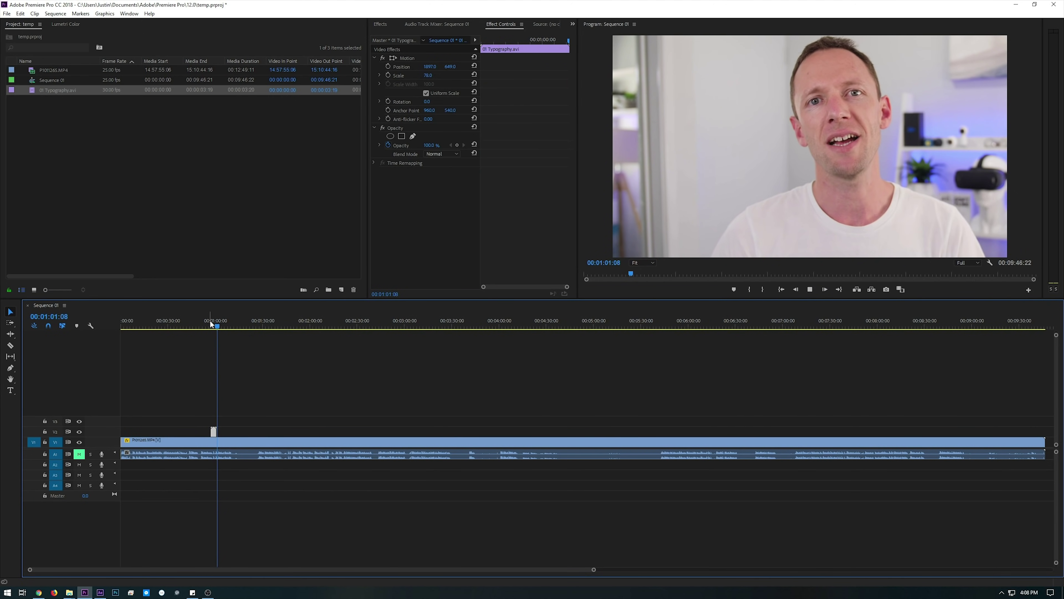
pyautogui.click(206, 324)
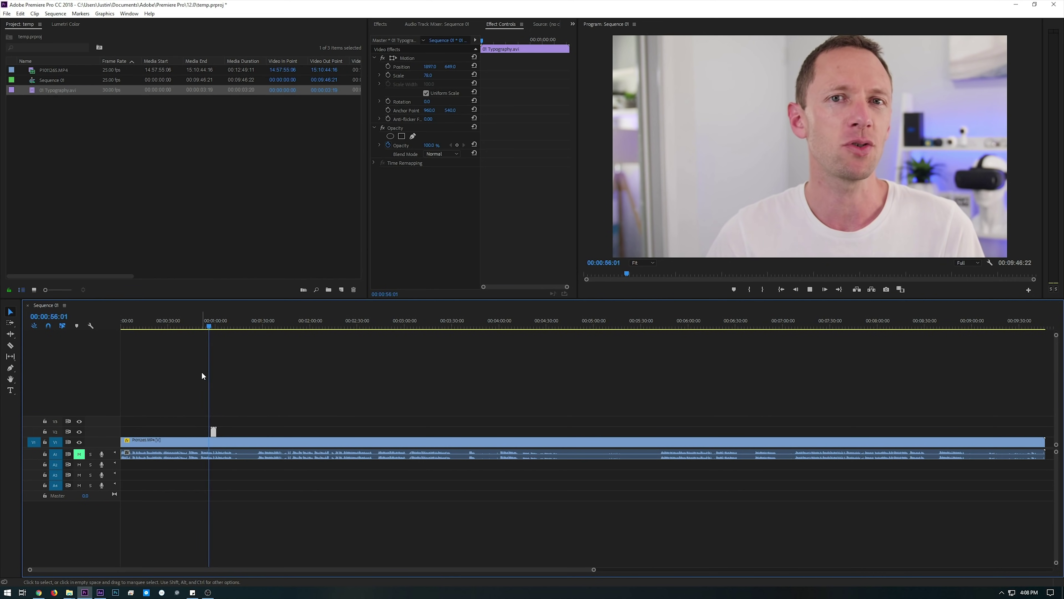
pyautogui.press('space')
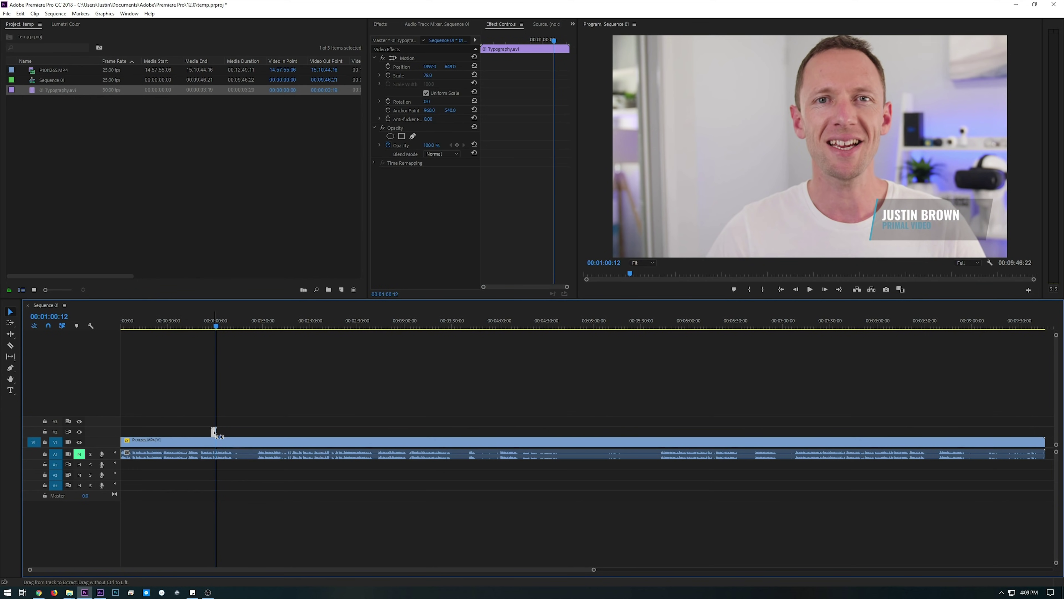
# Paste a copy of the title clip directly after the original on track V2 and reverse its speed
pyautogui.moveTo(215, 327); pyautogui.dragTo(218, 327)
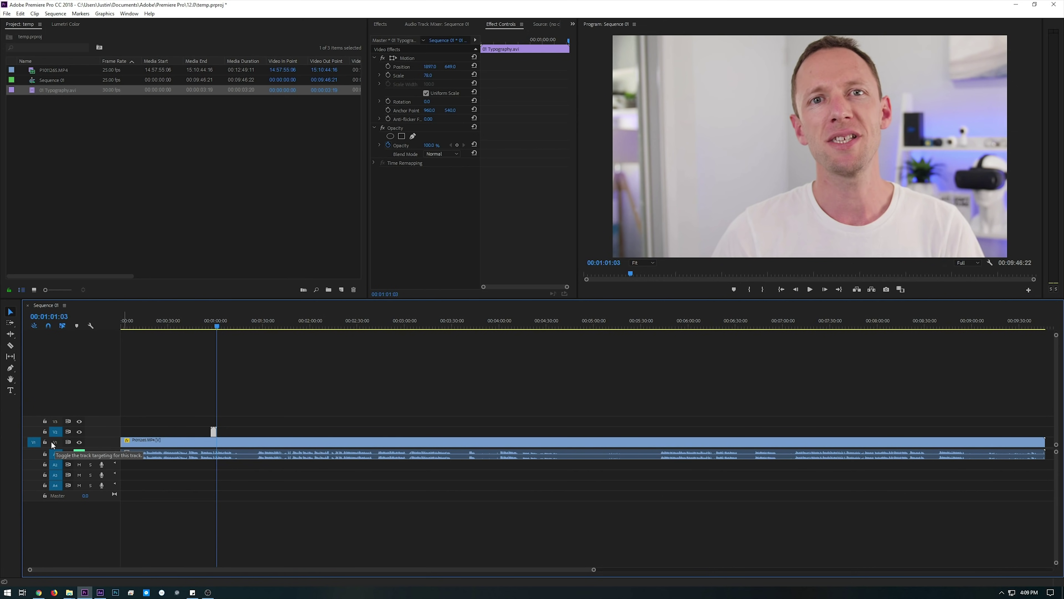
pyautogui.hotkey('ctrl', 'v')
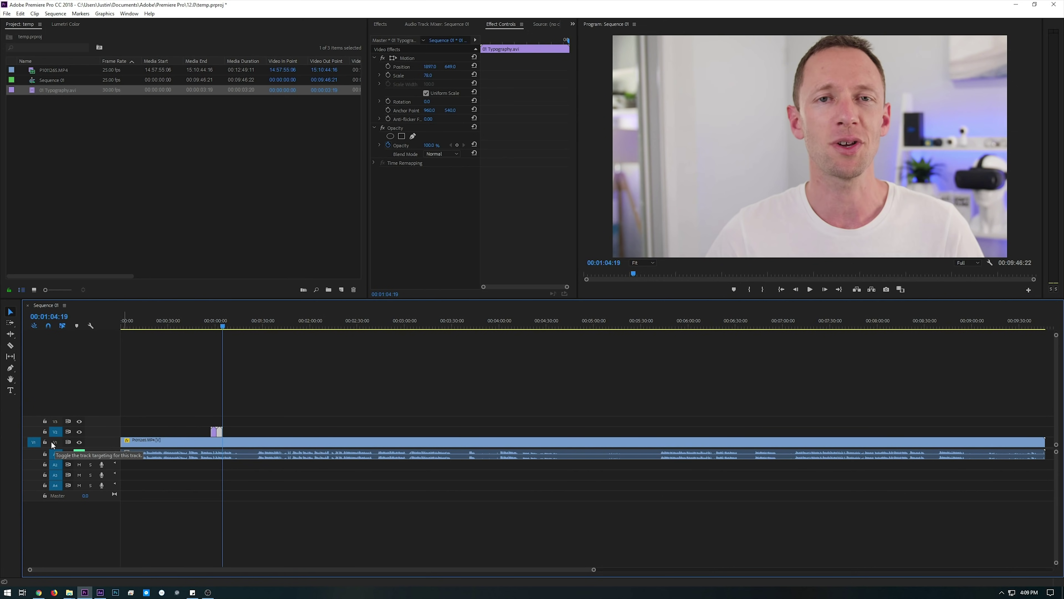
pyautogui.rightClick(219, 434)
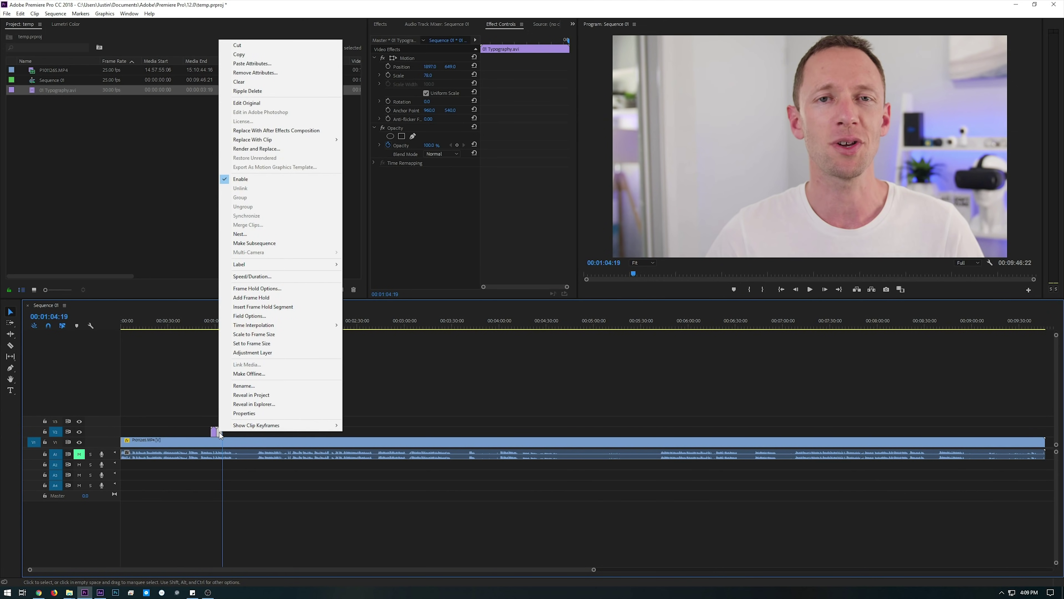
pyautogui.click(280, 277)
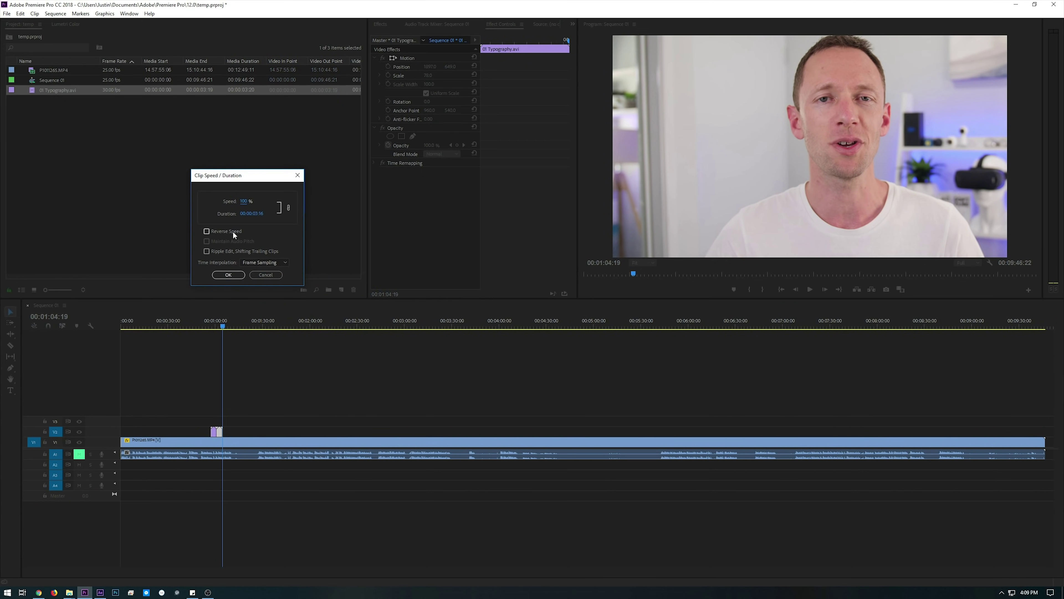
pyautogui.click(229, 275)
# Play the two adjoining title clips on V2 from the start of the first clip
pyautogui.moveTo(214, 326); pyautogui.dragTo(212, 328)
pyautogui.press('space')
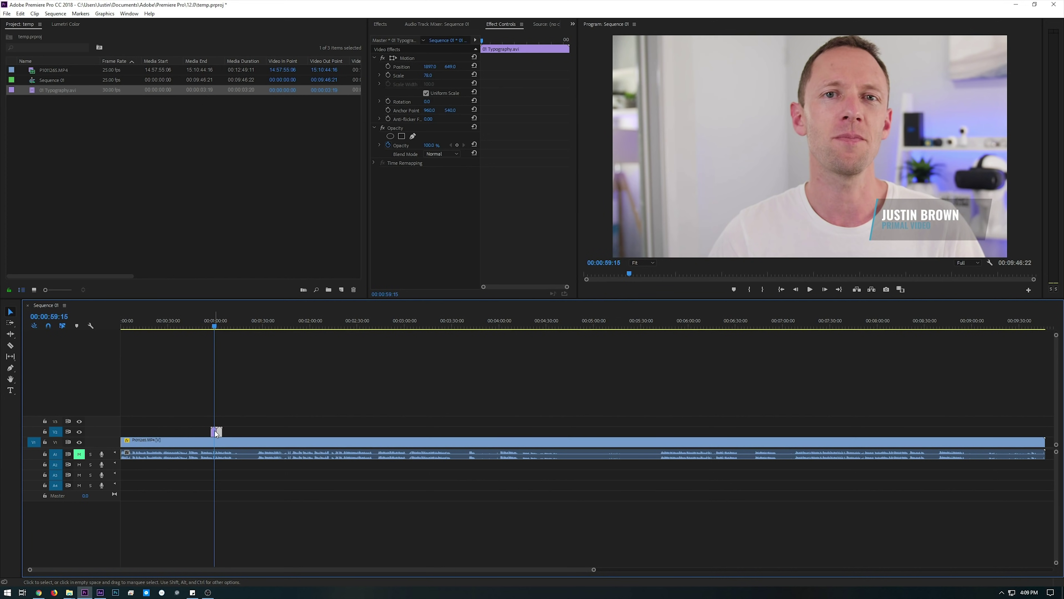
pyautogui.click(57, 118)
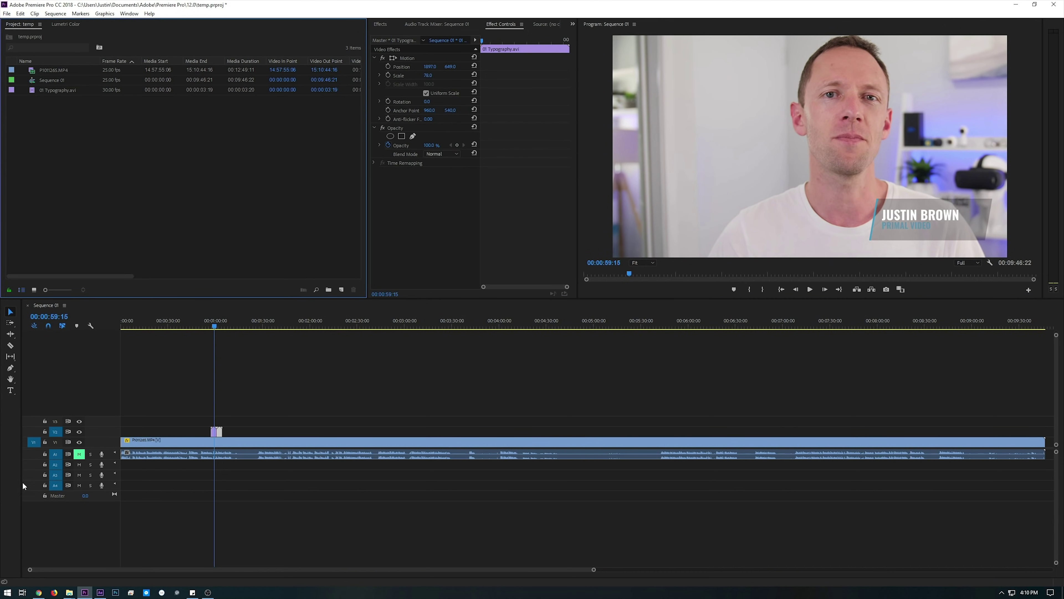
# Switch to the VideoHive site in Chrome, browse the Apple Motion Titles category, and preview the FCPX Minimal Titles Pack
pyautogui.click(38, 592)
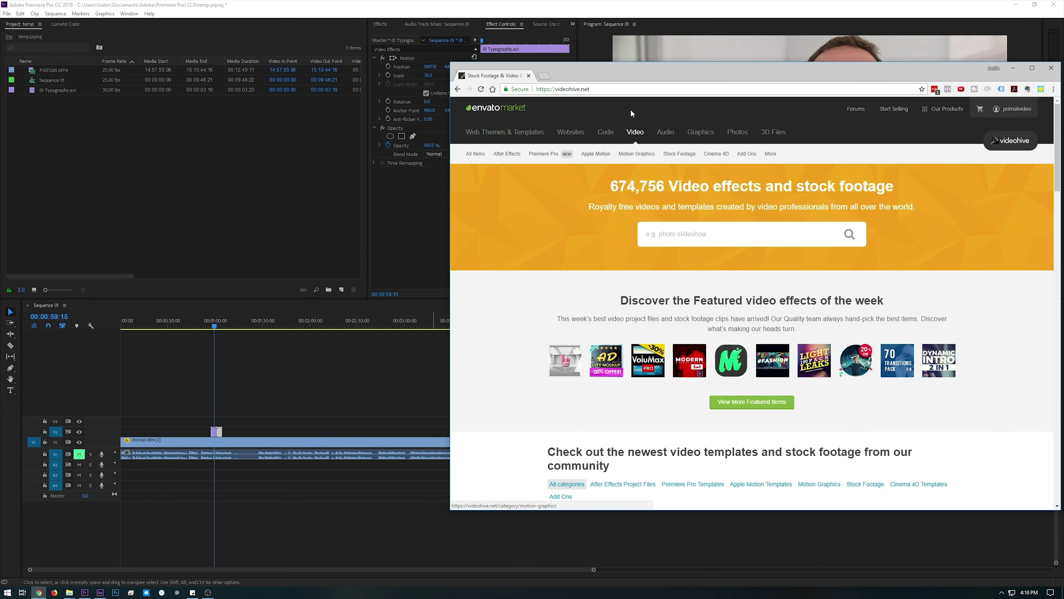
pyautogui.doubleClick(633, 73)
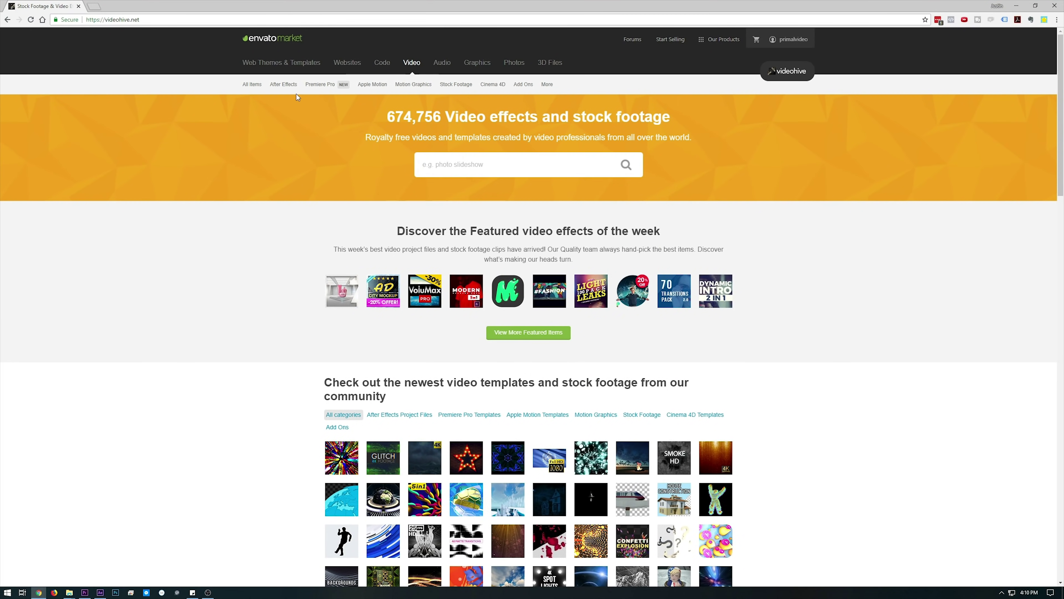
pyautogui.moveTo(280, 84)
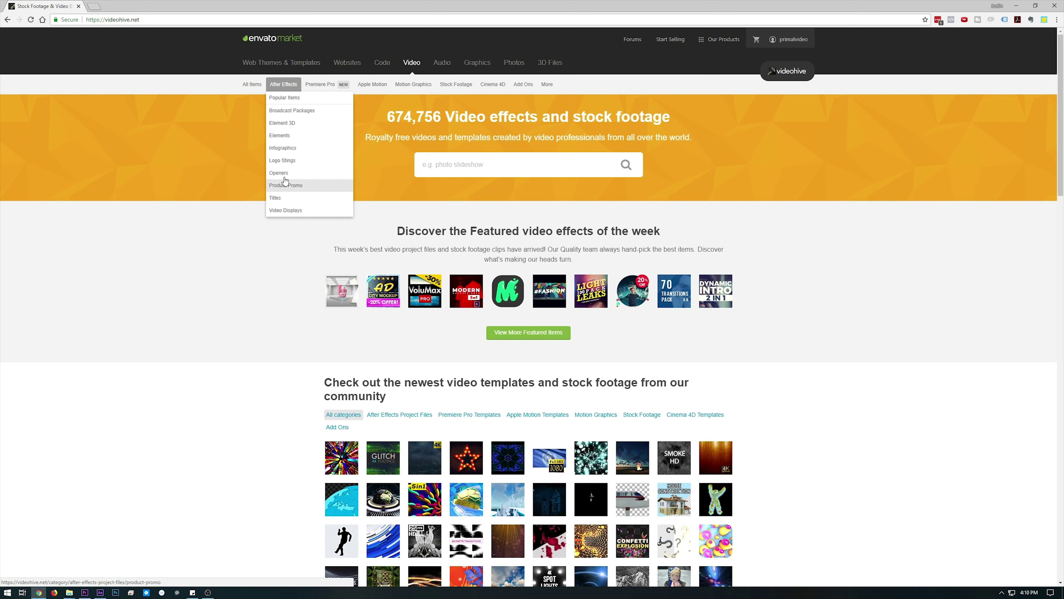
pyautogui.moveTo(334, 85)
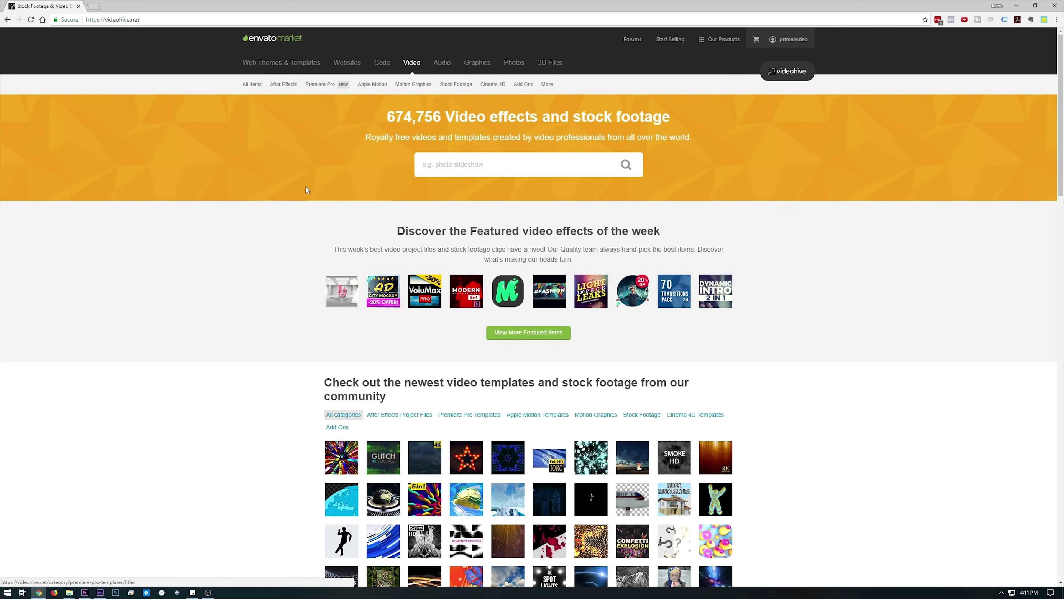
pyautogui.moveTo(372, 85)
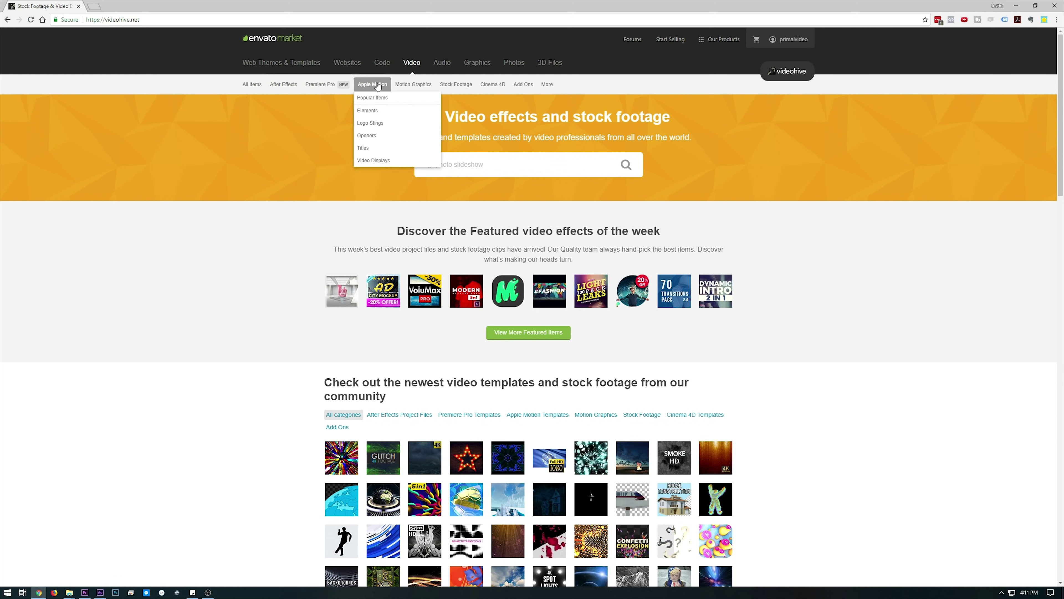
pyautogui.click(369, 147)
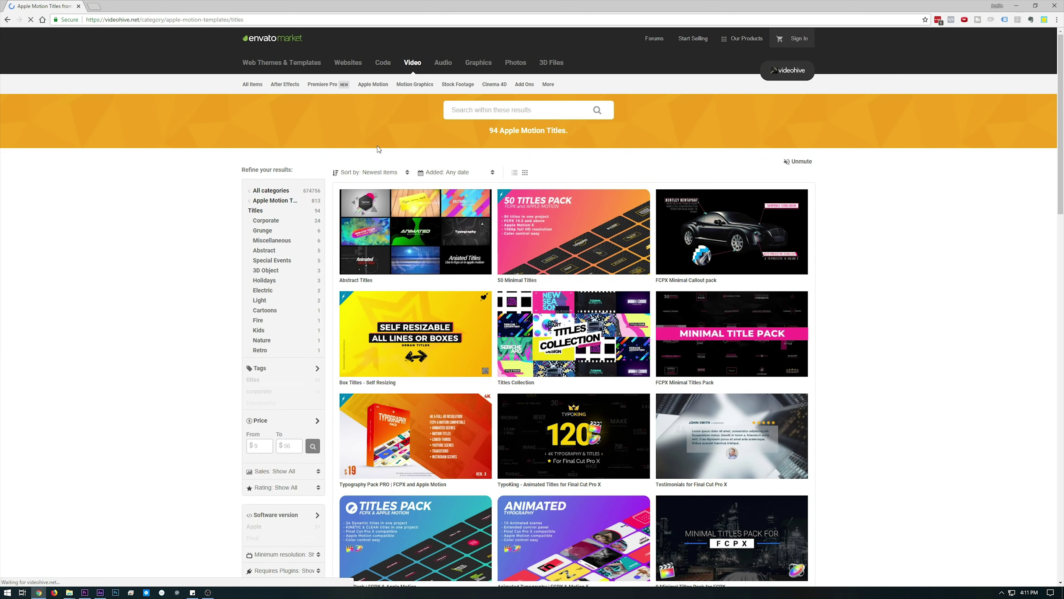
pyautogui.moveTo(783, 329)
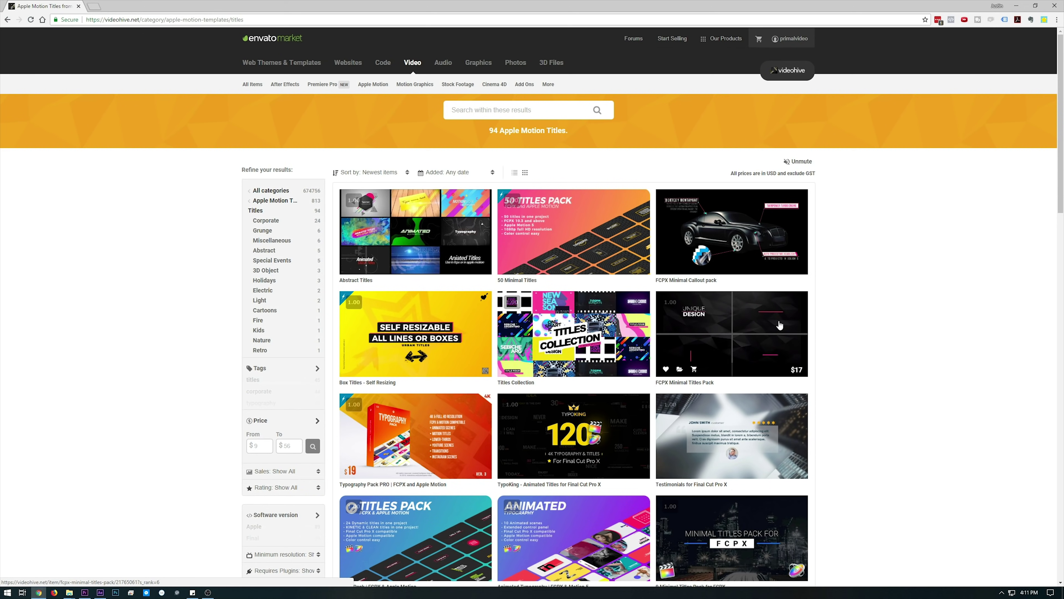
# Browse the Premiere Pro Titles category on VideoHive and preview the Kinetic Typography Suite template
pyautogui.moveTo(327, 85)
pyautogui.click(327, 195)
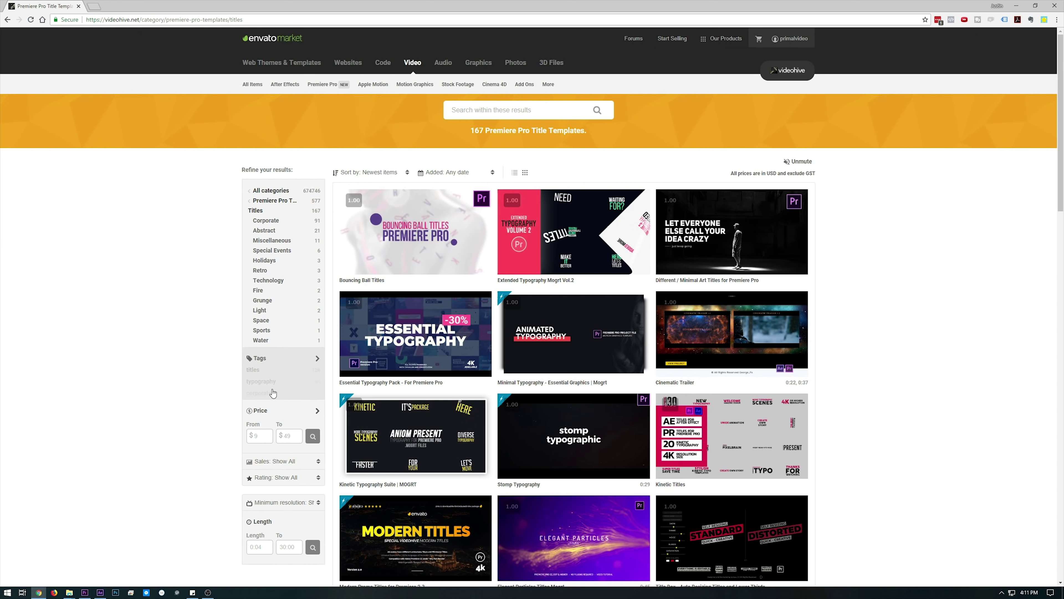
pyautogui.moveTo(412, 436)
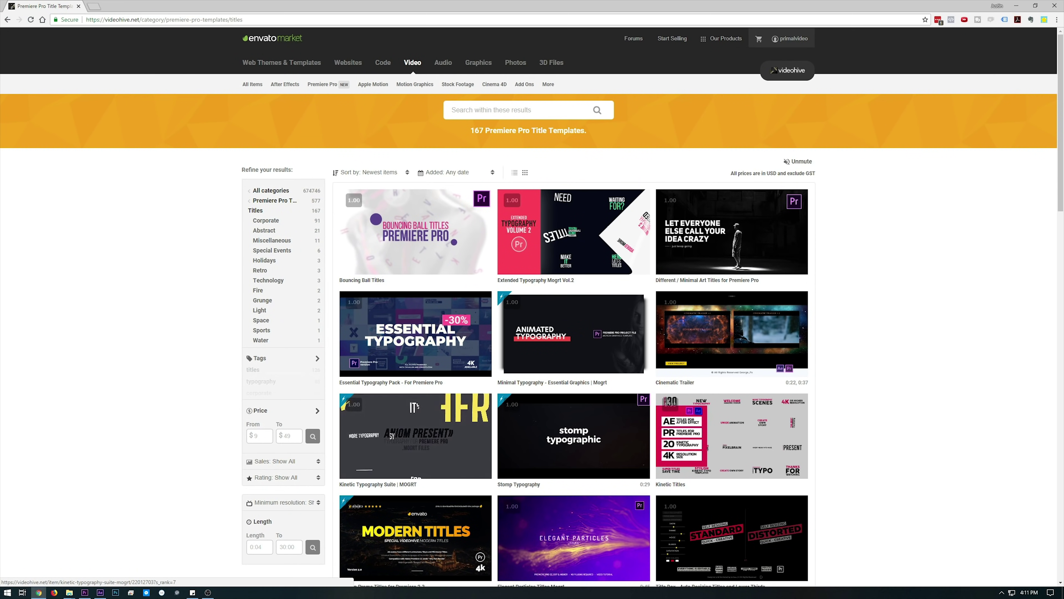
pyautogui.moveTo(325, 92)
pyautogui.moveTo(386, 93)
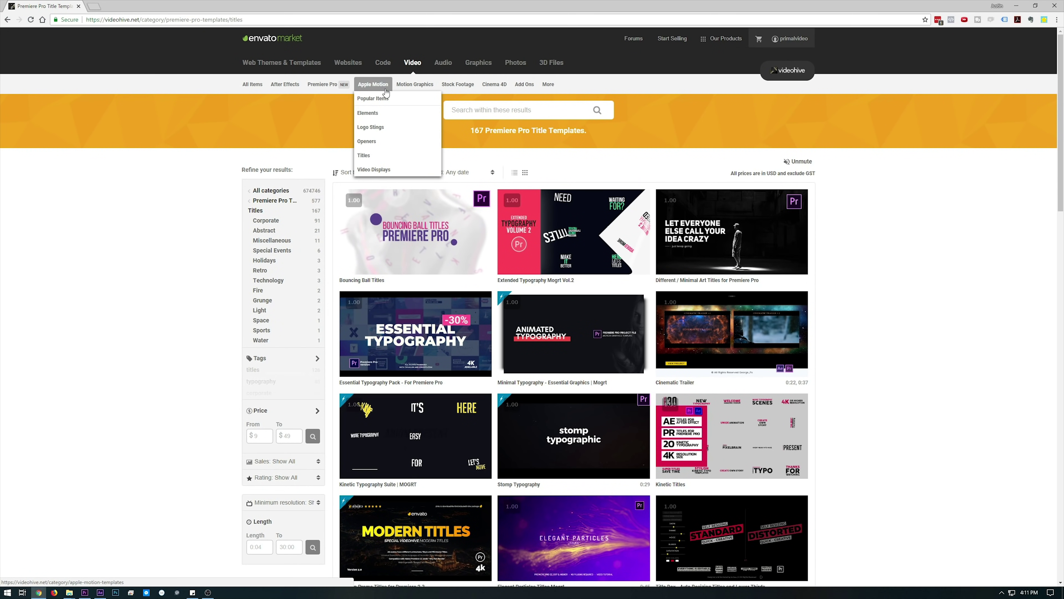